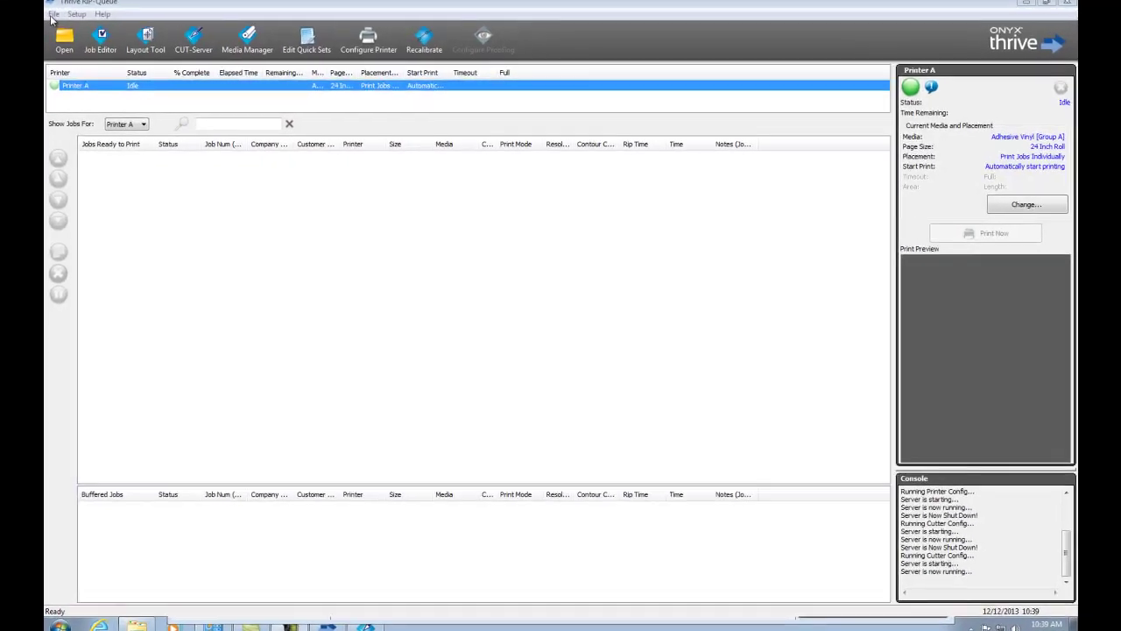
Open the Cutter Manager, confirm reconfiguring the server, and clear all cutter selections
left_click(53, 14)
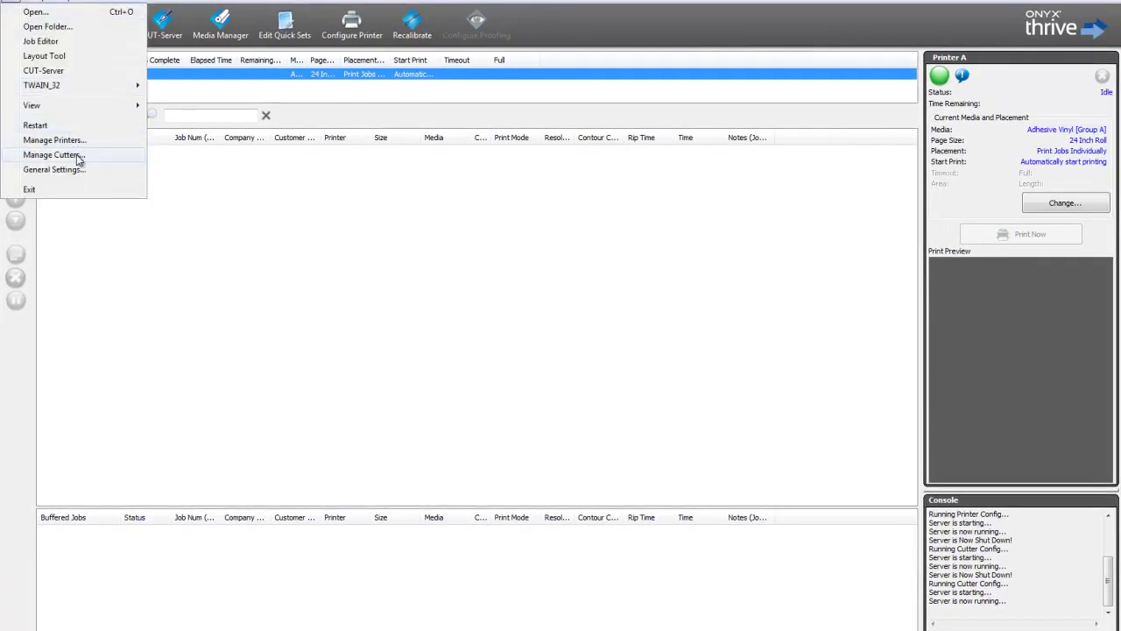
left_click(78, 156)
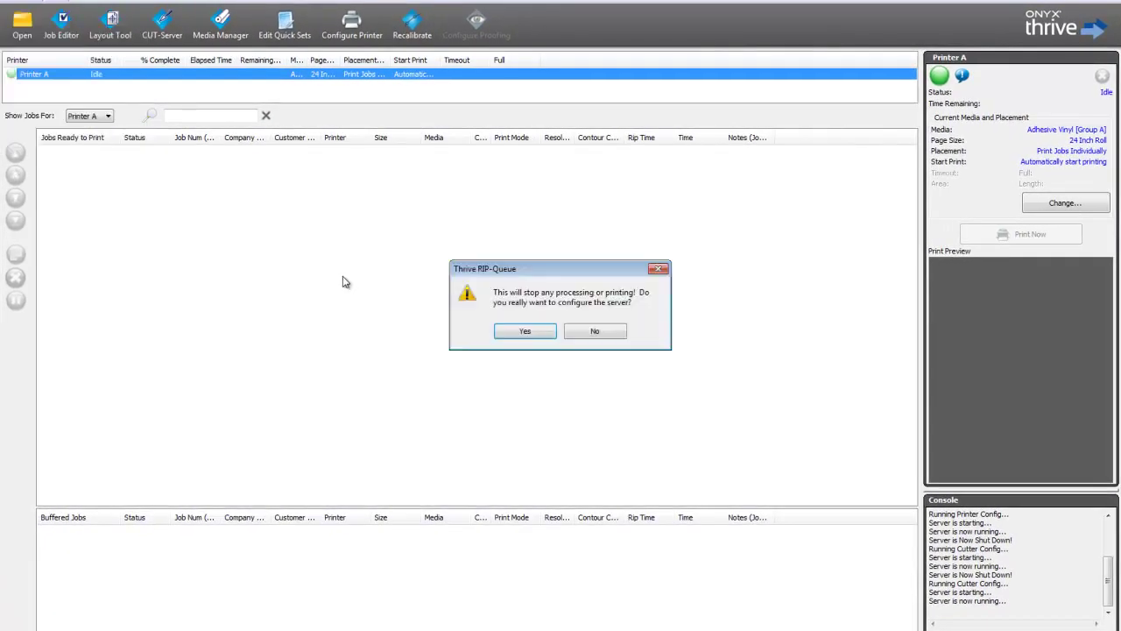
left_click(529, 332)
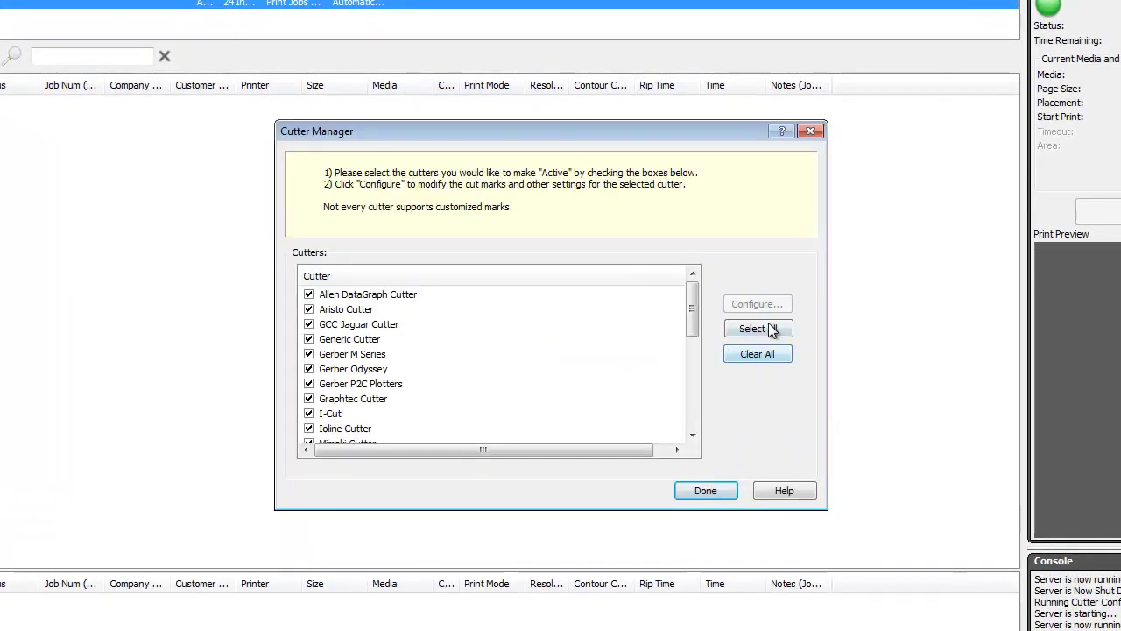
left_click(771, 328)
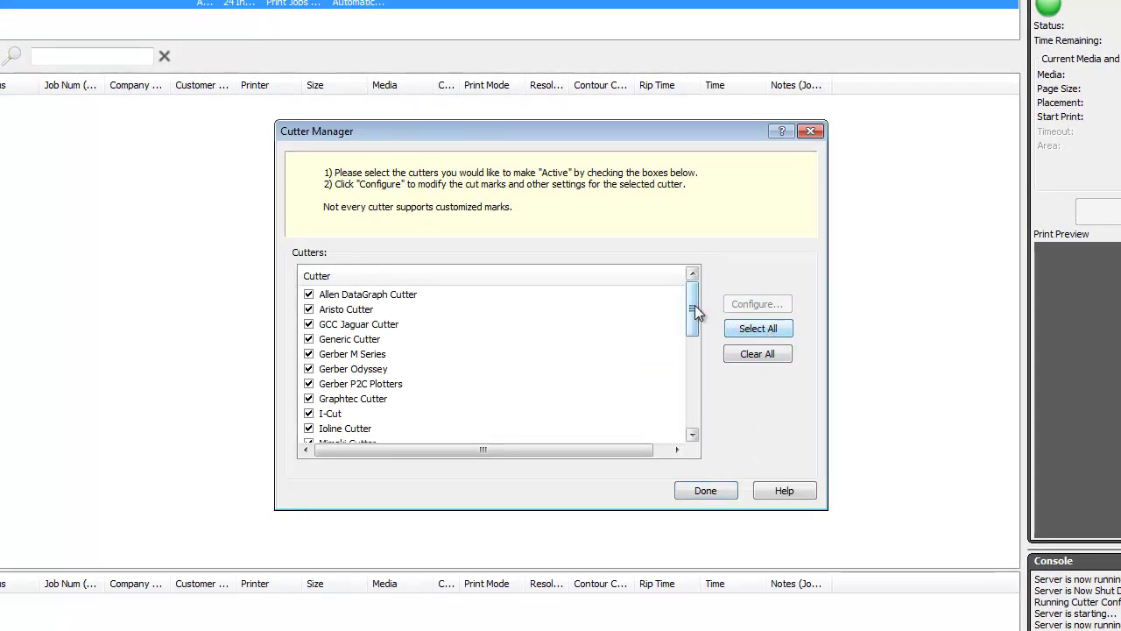
left_click(755, 353)
Activate Graphtec Cutter and select Zund Cut Center in the cutter list
scroll(351, 350, "down", 1)
left_click(308, 339)
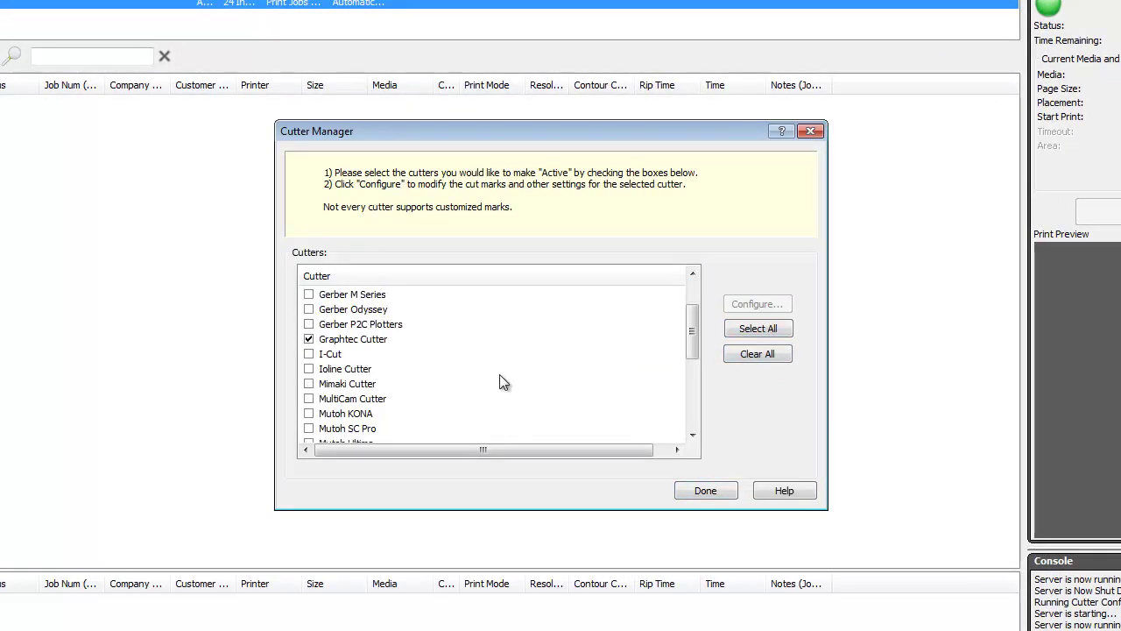
left_click_drag(698, 348, 695, 445)
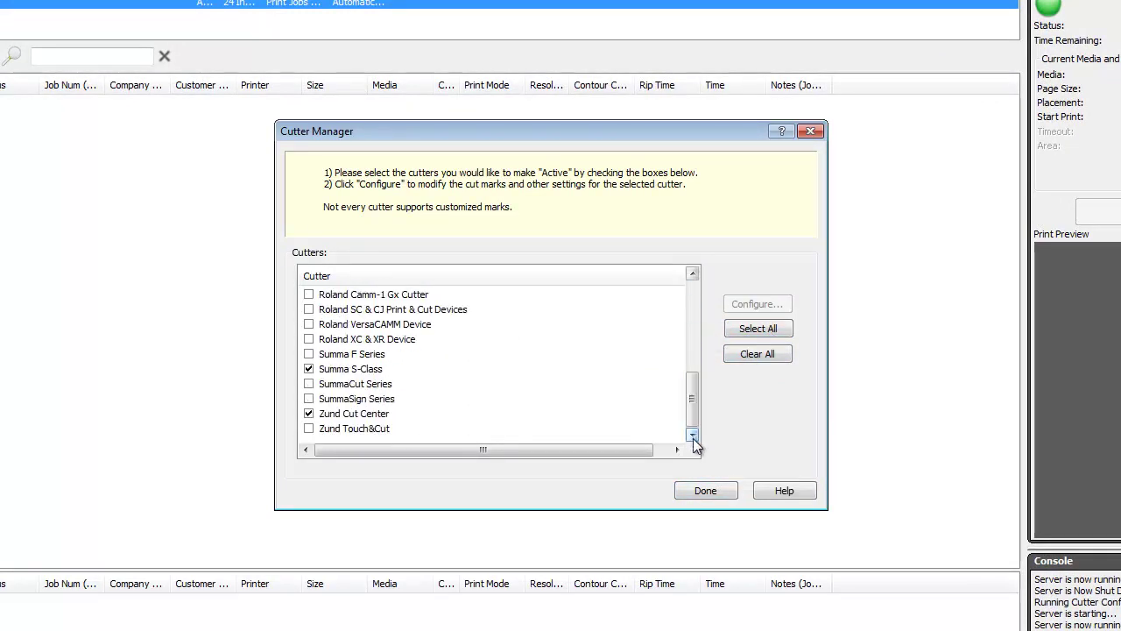
left_click(354, 413)
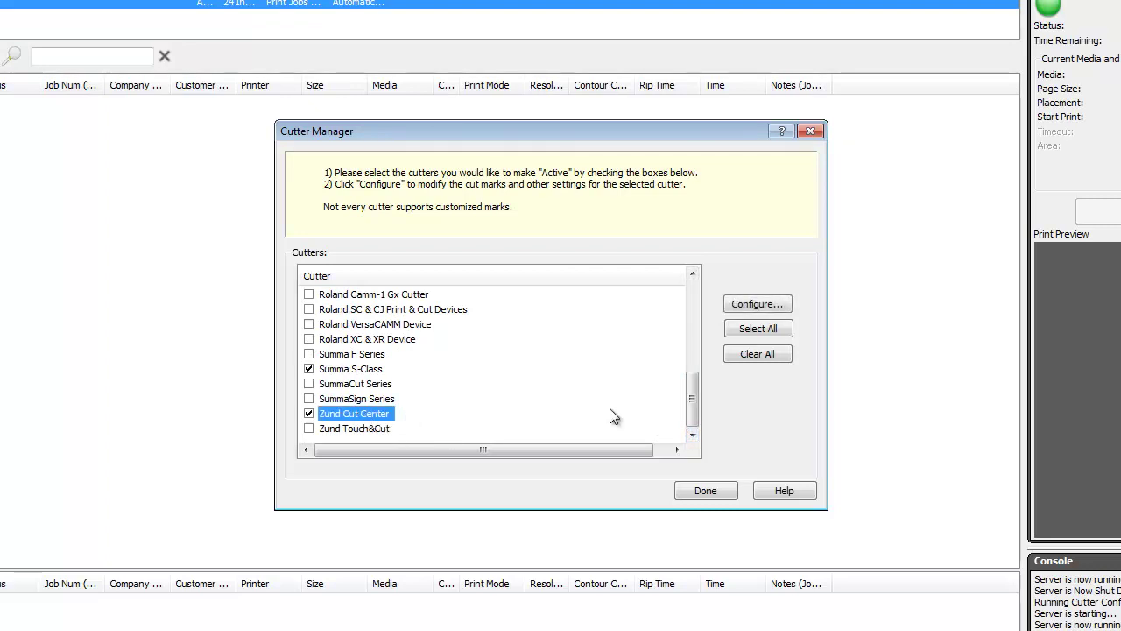
Review cut-mark settings, leaving Zund's unchanged and accepting Roland's
left_click(757, 303)
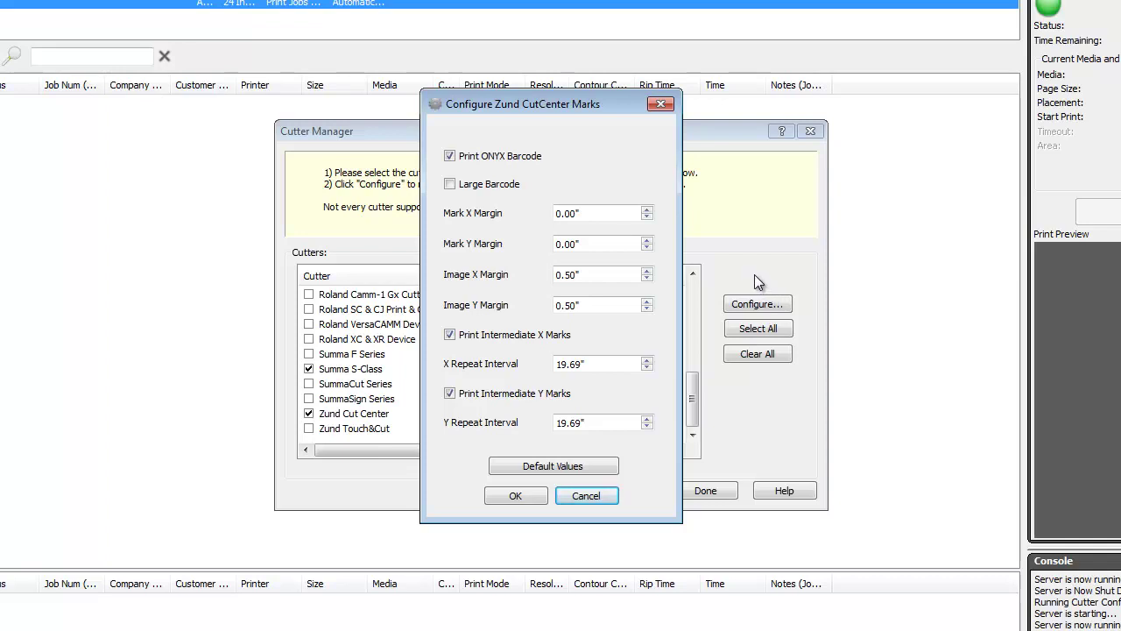
left_click(610, 494)
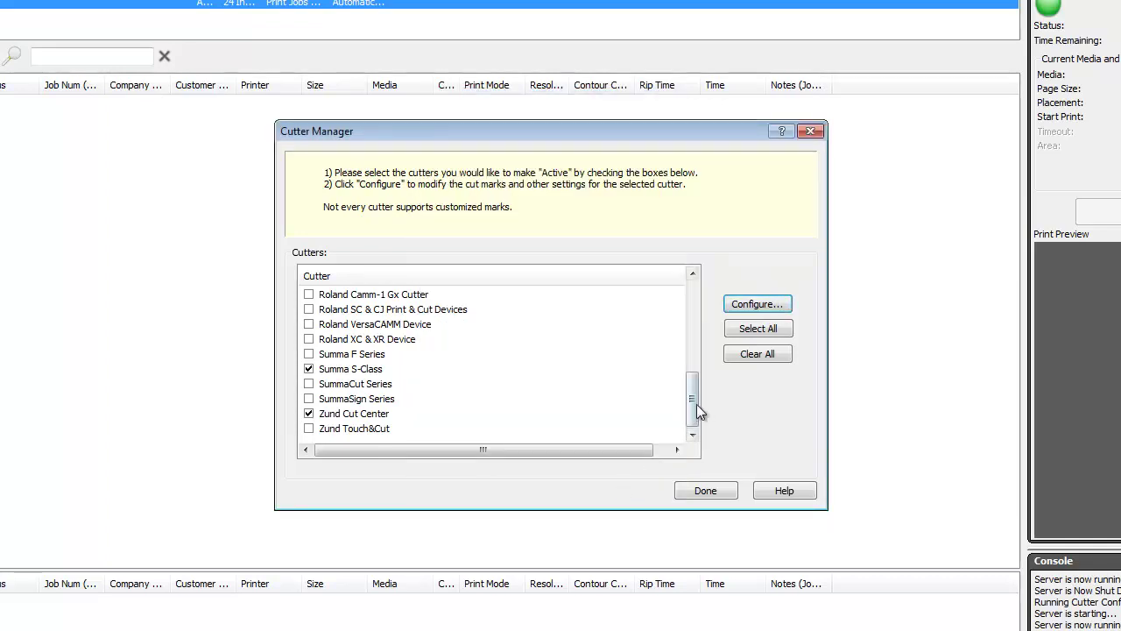
double_click(385, 294)
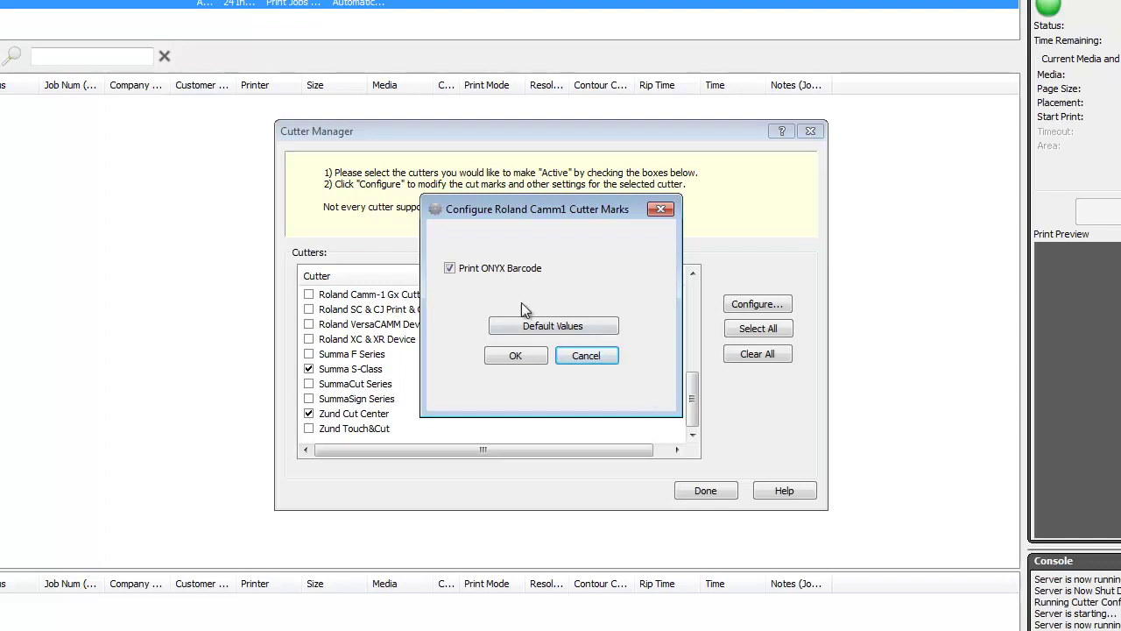
key("Tab")
left_click(516, 354)
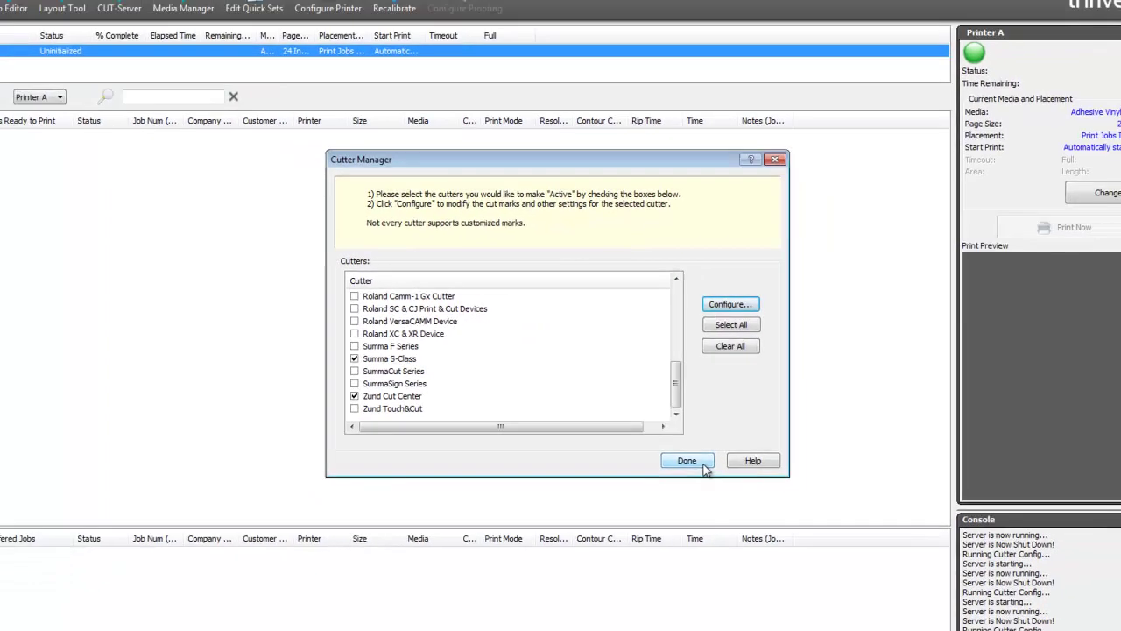
Close the Cutter Manager, open Printer A's configuration after confirming shutdown, and start a new quick set
left_click(703, 467)
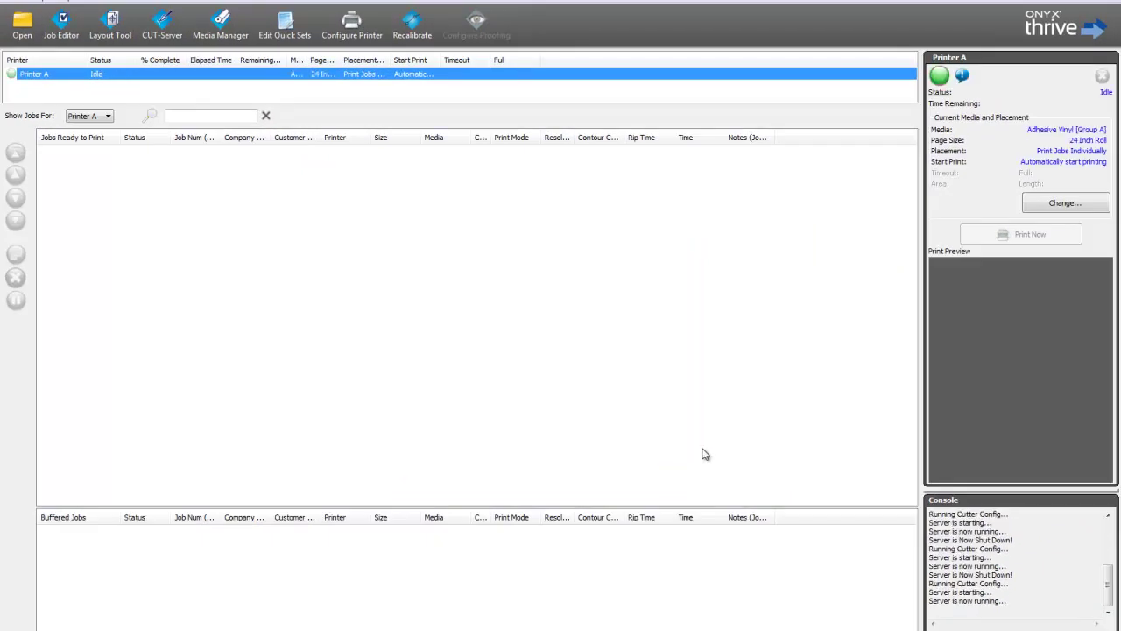
left_click(366, 34)
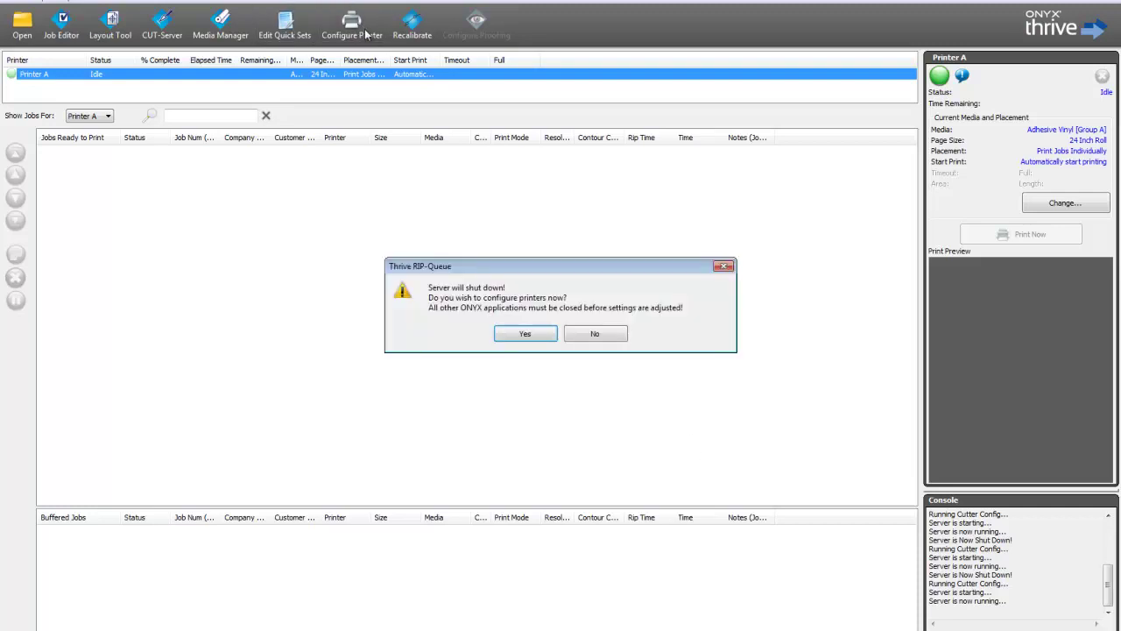
left_click(533, 334)
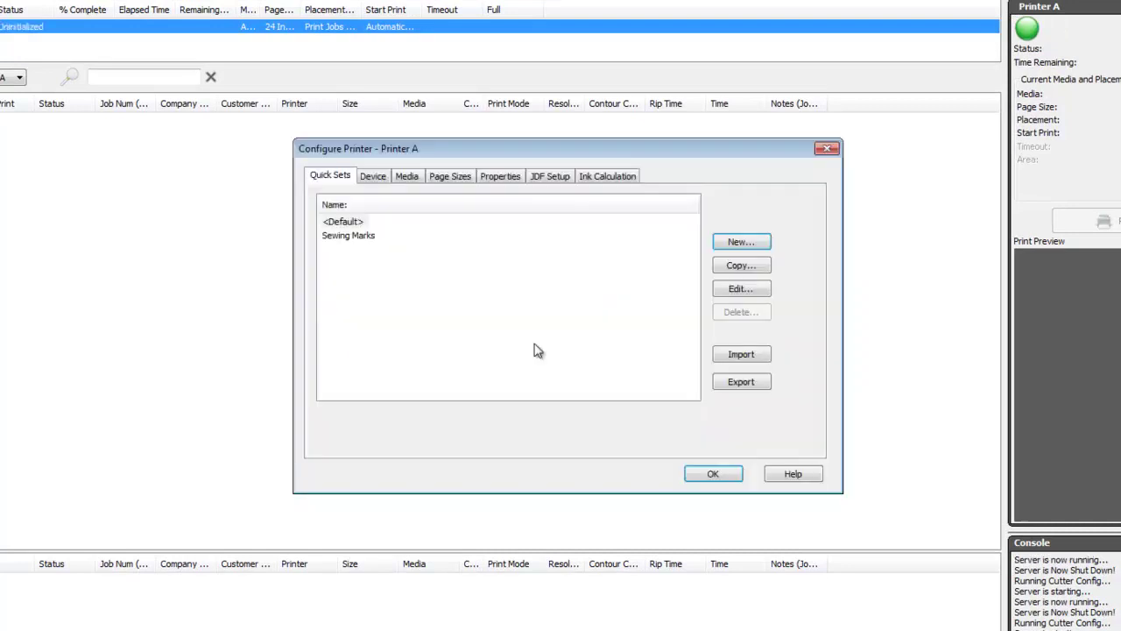
left_click(740, 246)
Name the quick set 'Cutting' with Zund Cut Center as contour cutter, keeping the CutContour prefix
type("C")
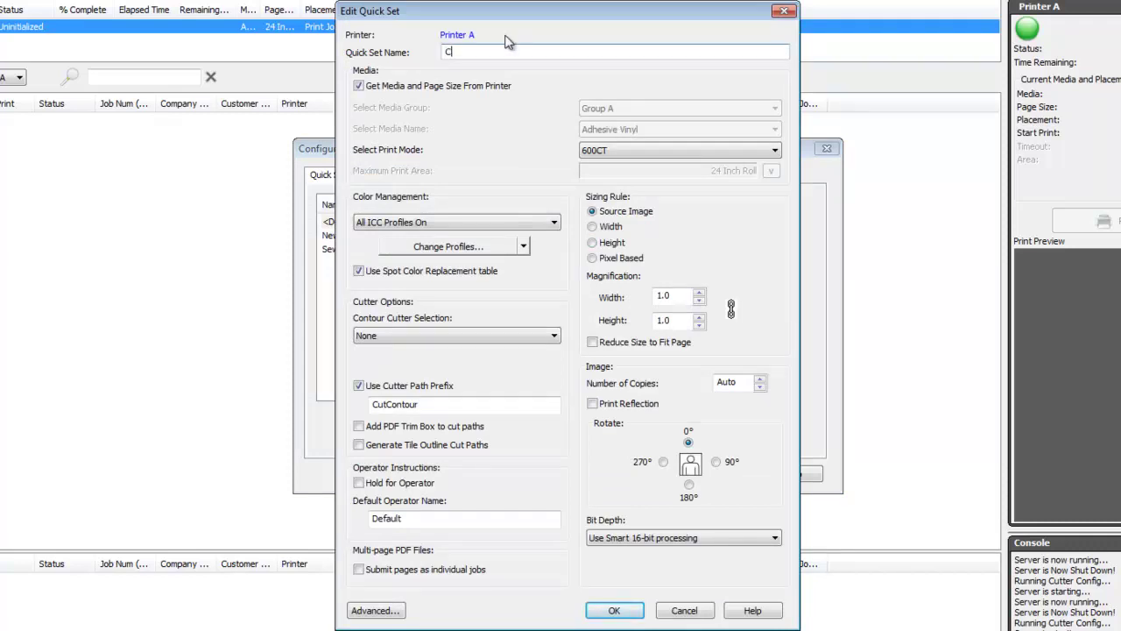
type("utting")
left_click(458, 342)
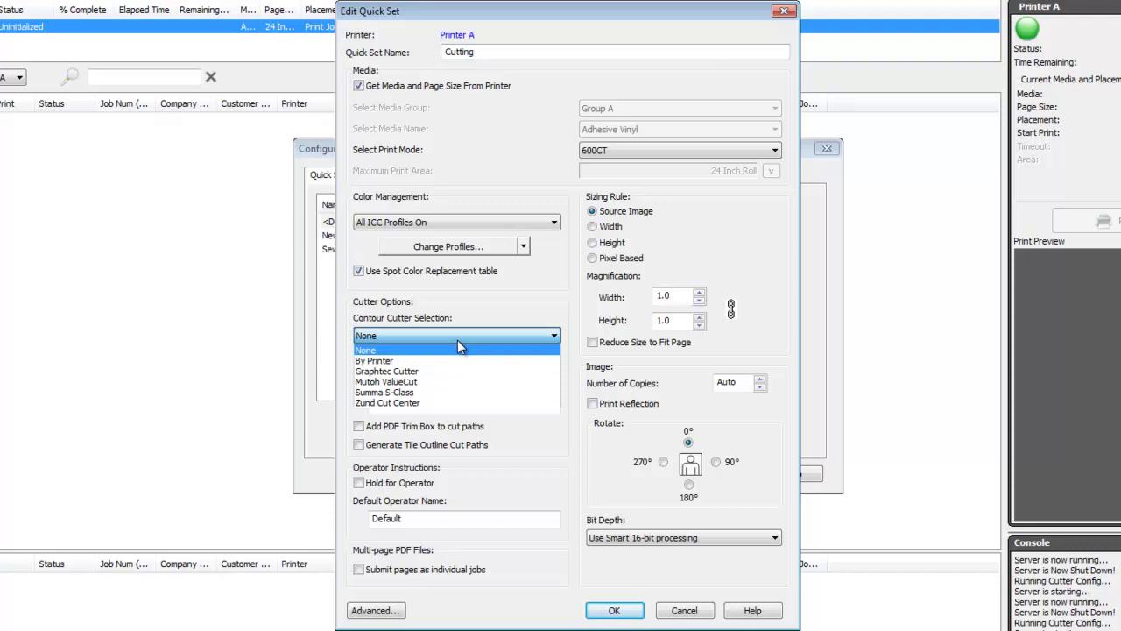
left_click(451, 403)
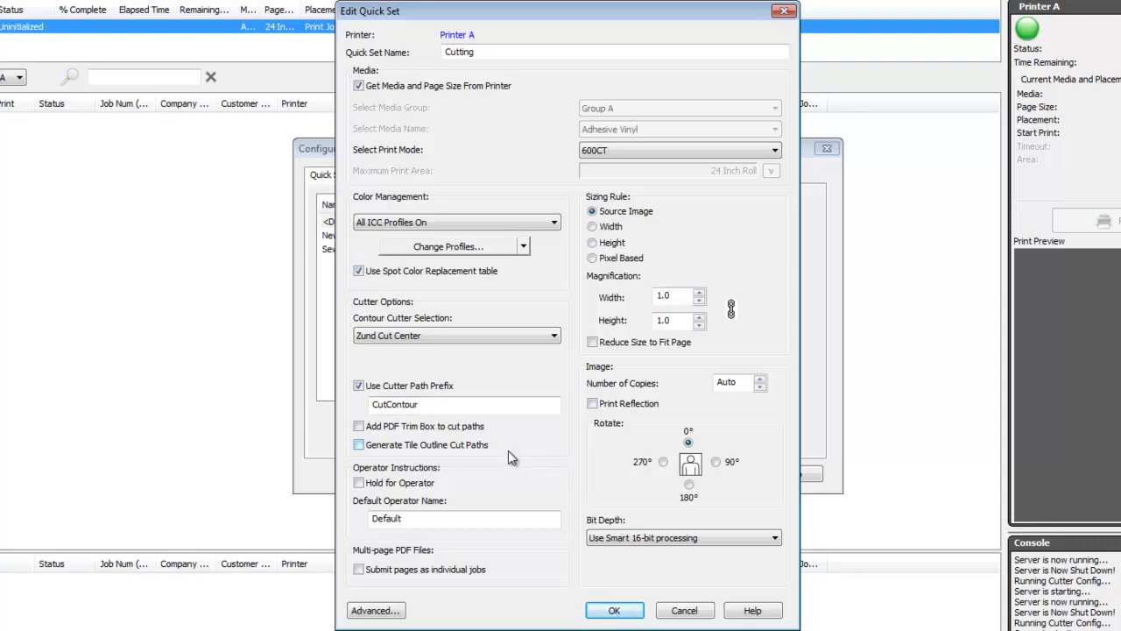
double_click(437, 404)
key("BackSpace")
key("ctrl+z")
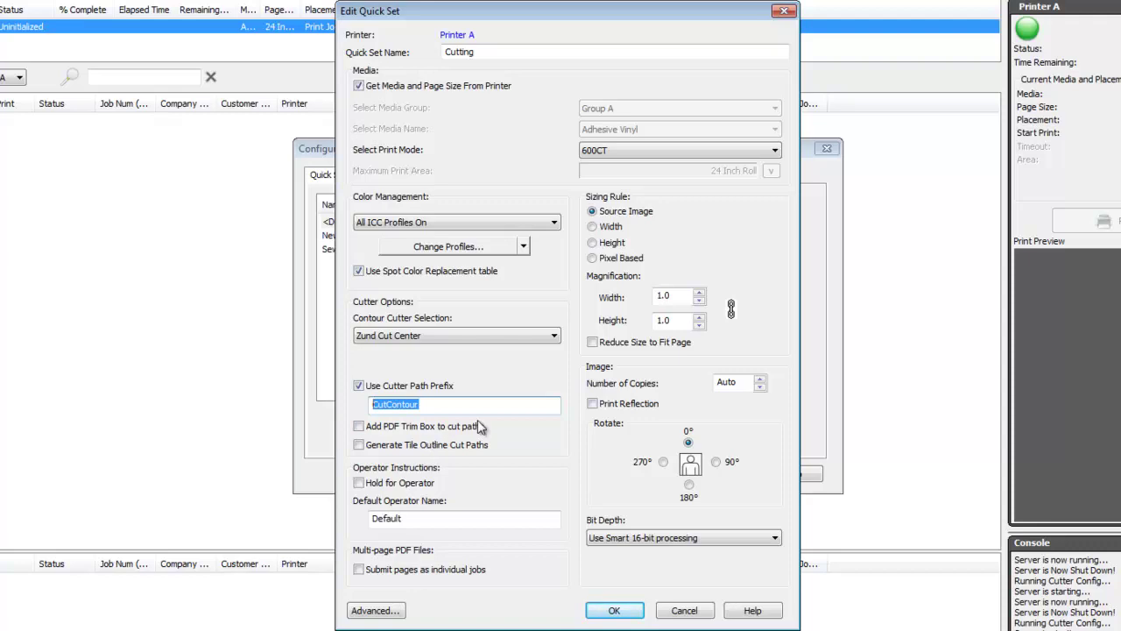
Enable Add PDF Trim Box and Generate Tile Outline, save the quick set, and close printer configuration
left_click(359, 427)
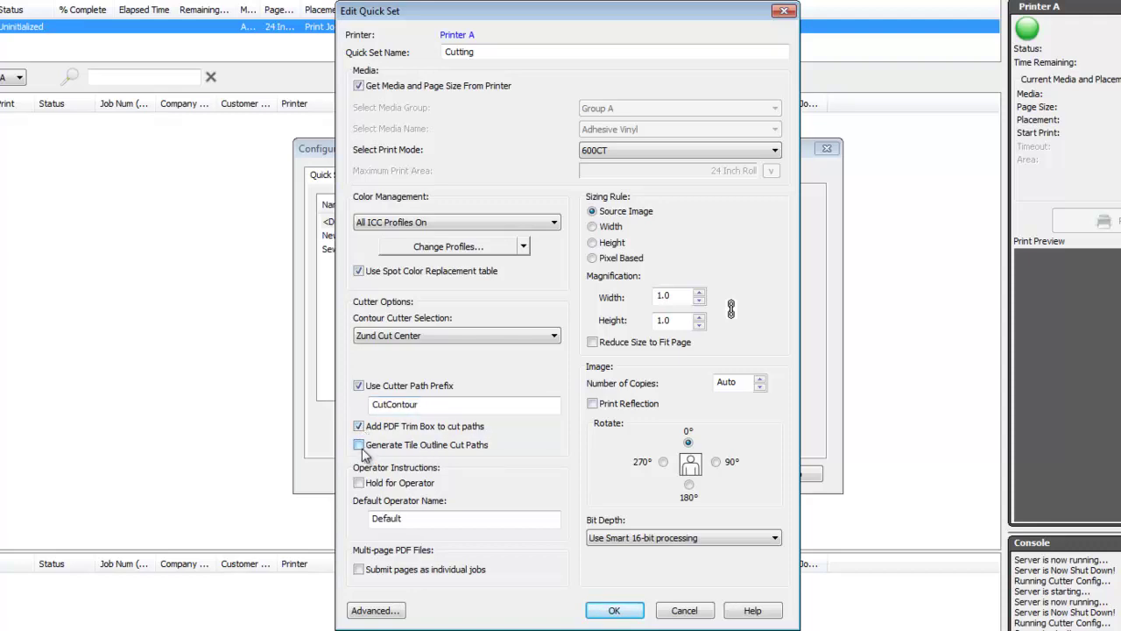
left_click(361, 447)
left_click(612, 613)
left_click(613, 613)
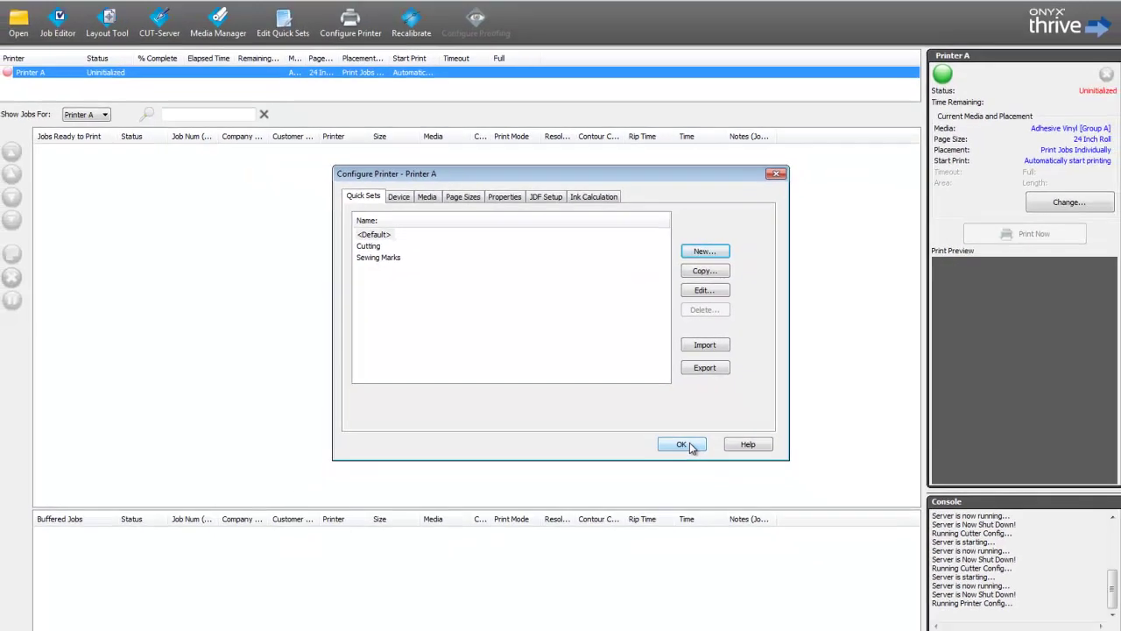
left_click(713, 473)
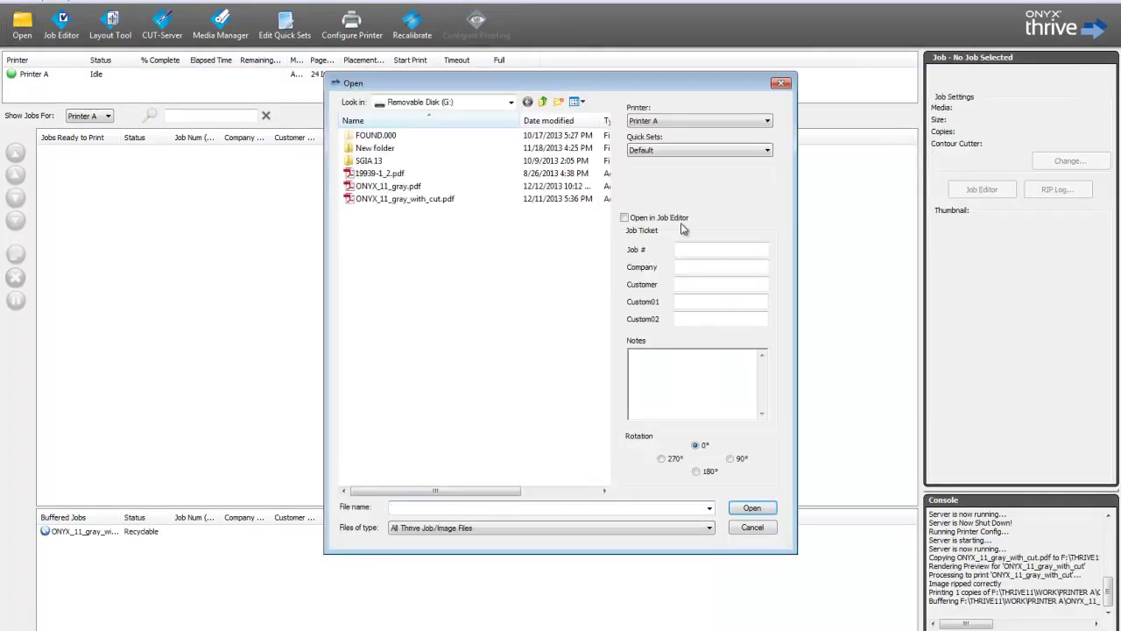
Apply the Cutting quick set and submit ONYX_11_gray_with_cut.pdf to the queue
left_click(713, 148)
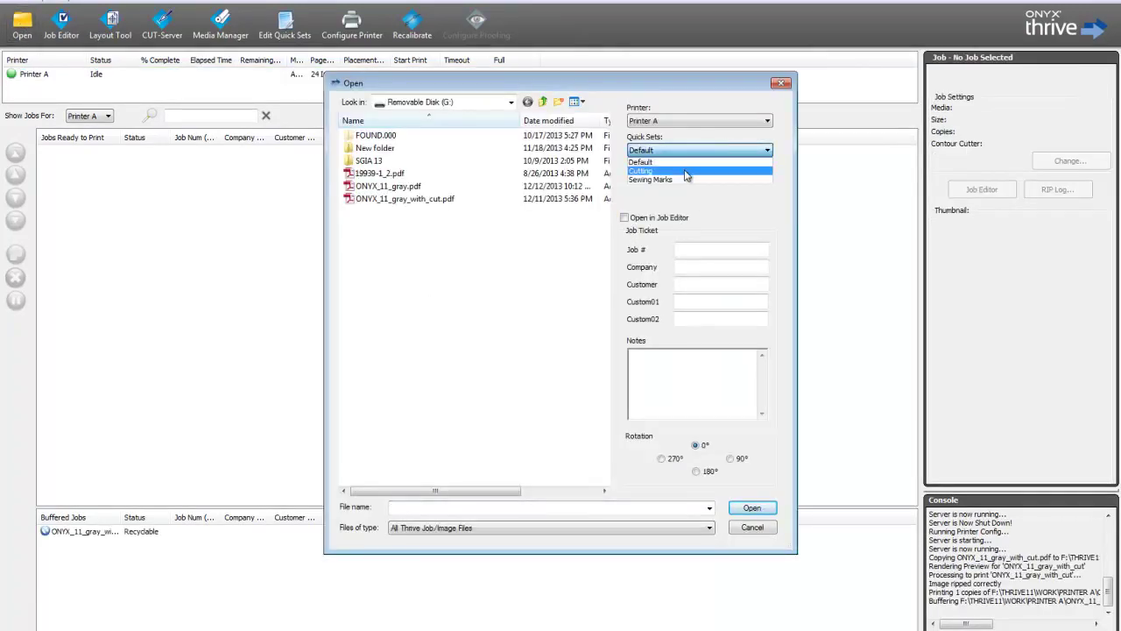
left_click(710, 169)
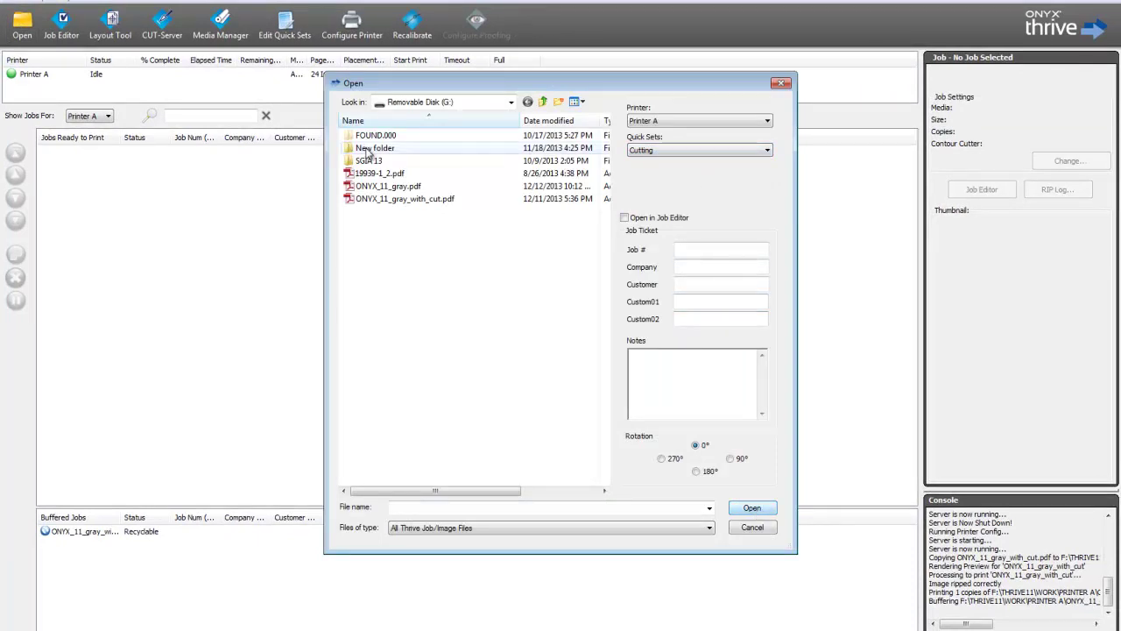
left_click(416, 199)
left_click(755, 510)
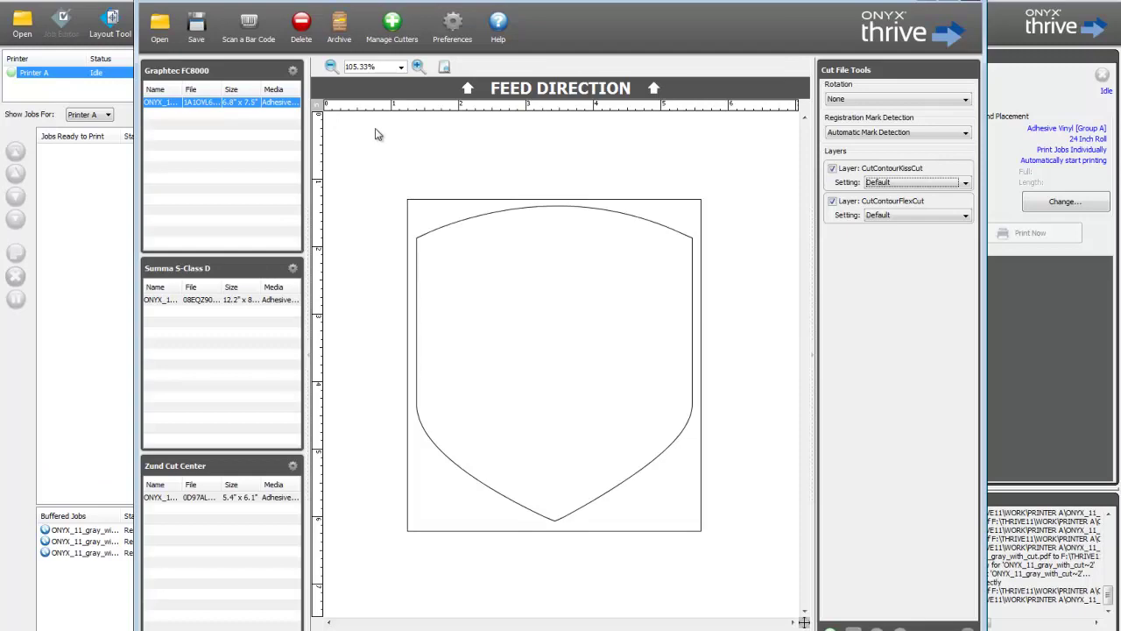
Add a cutter of type GCC Expert 24 LX and close the cutter manager
left_click(392, 26)
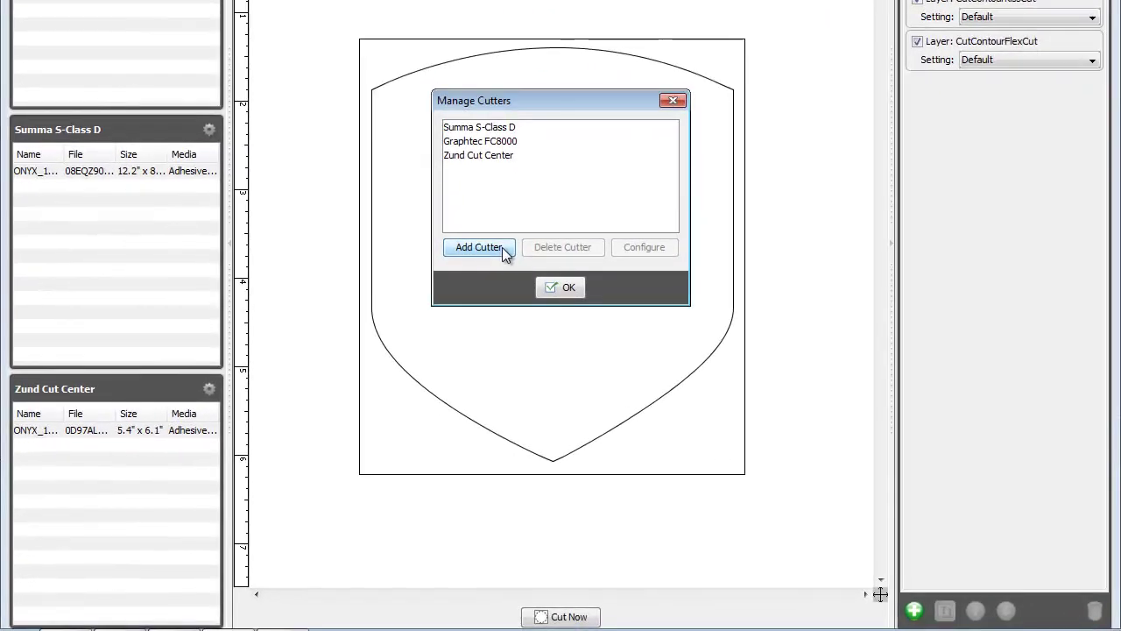
left_click(505, 249)
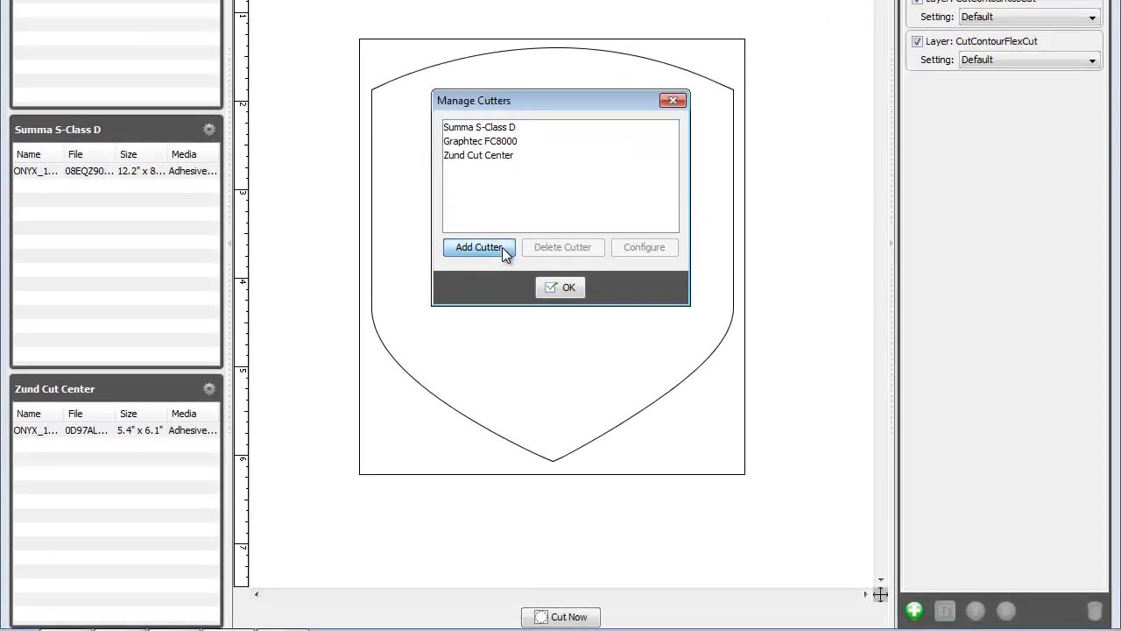
left_click(656, 176)
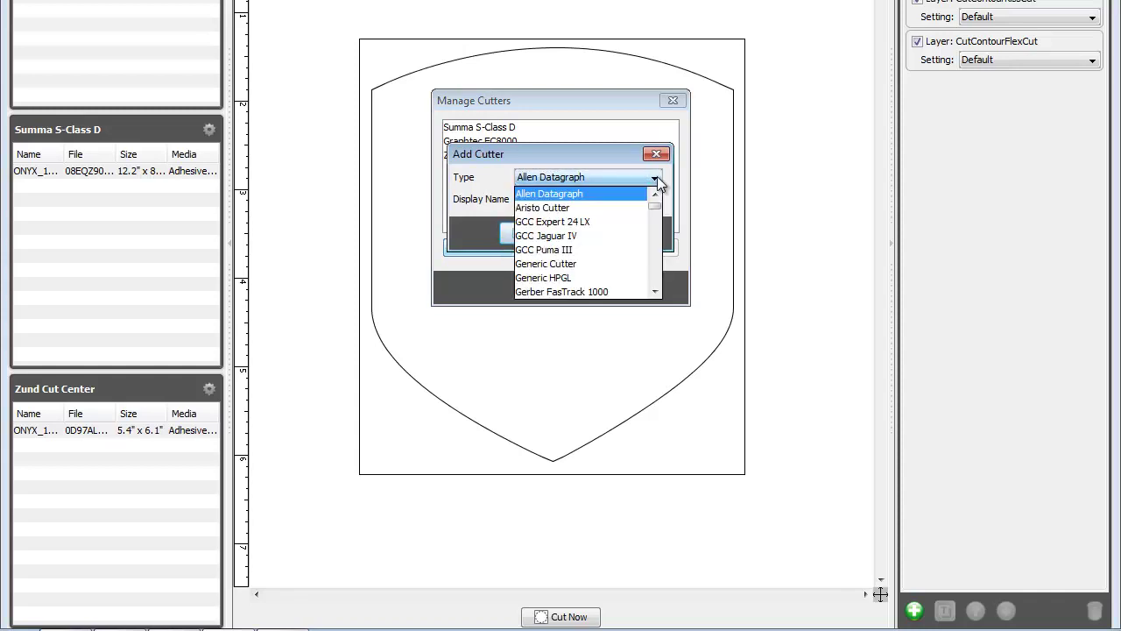
left_click(610, 226)
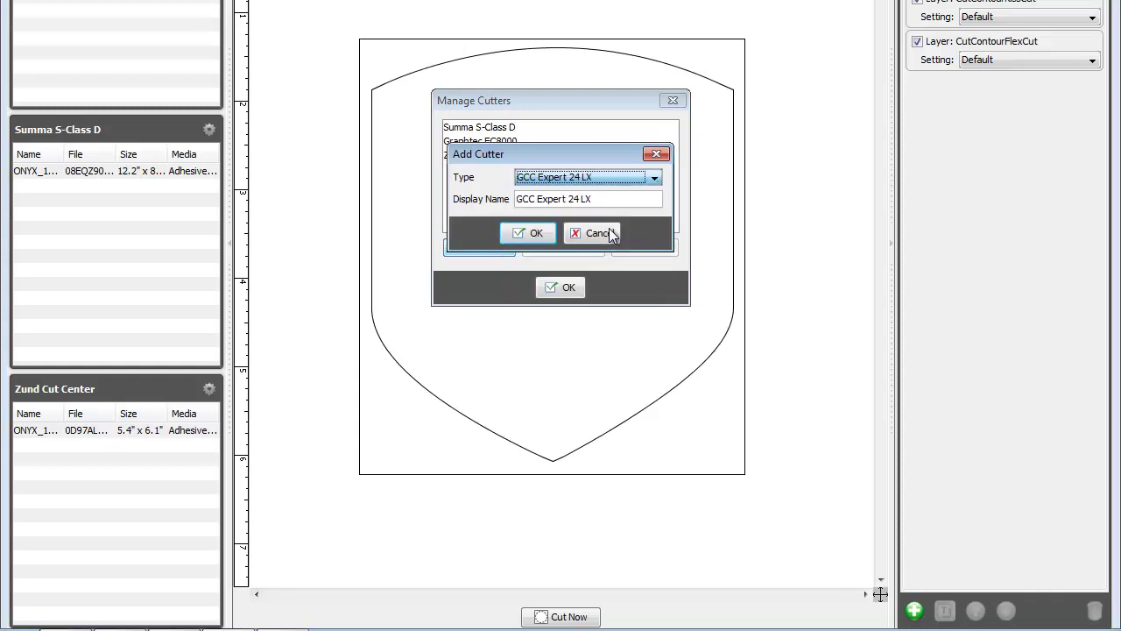
left_click(536, 232)
left_click(568, 289)
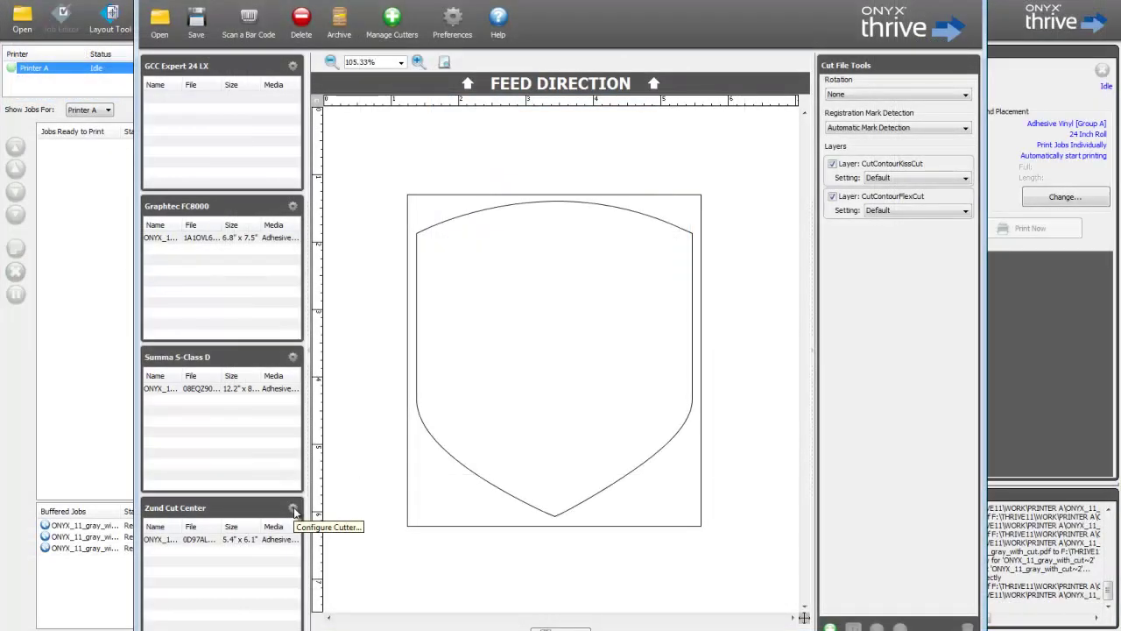
Inspect and close the Zund Cut Center configuration, then open the Summa S-Class D settings
left_click(293, 508)
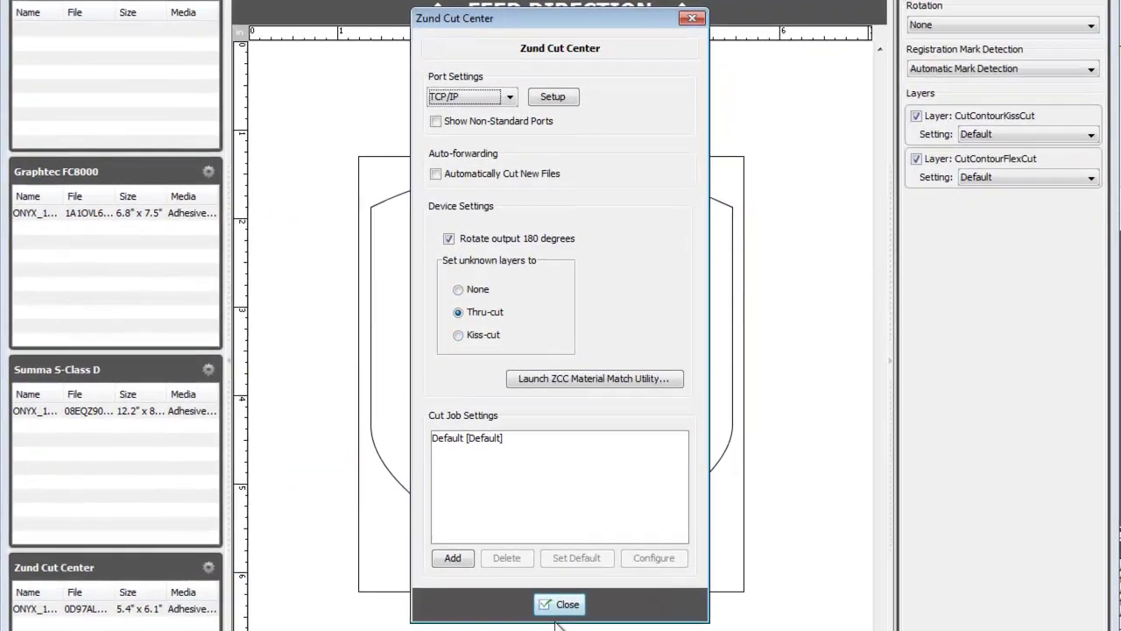
left_click(562, 536)
left_click(209, 370)
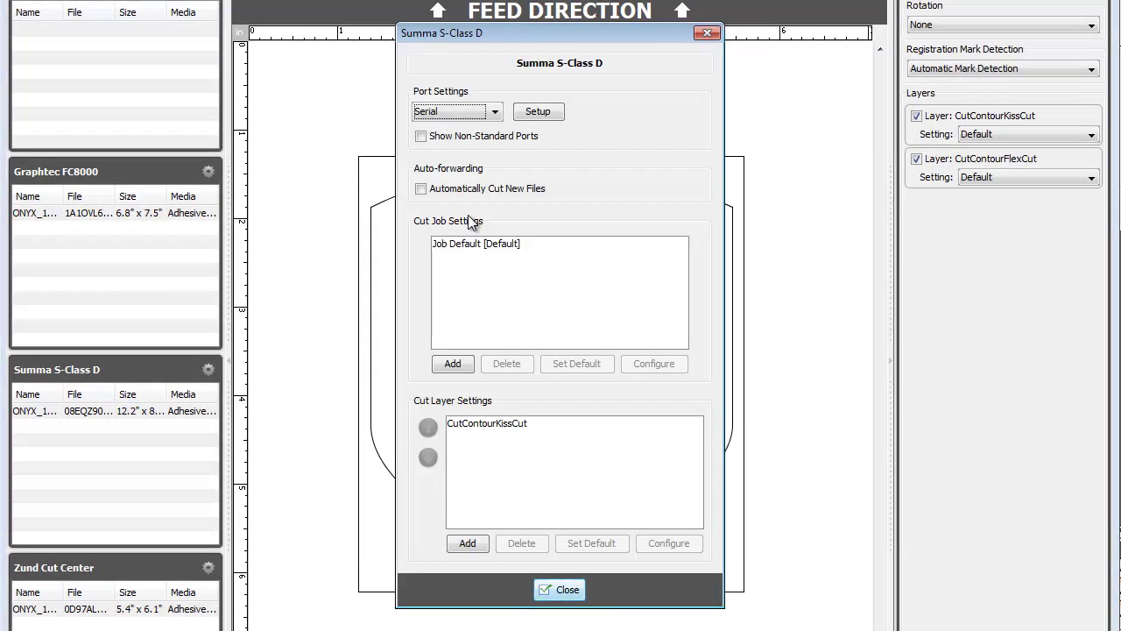
left_click(475, 245)
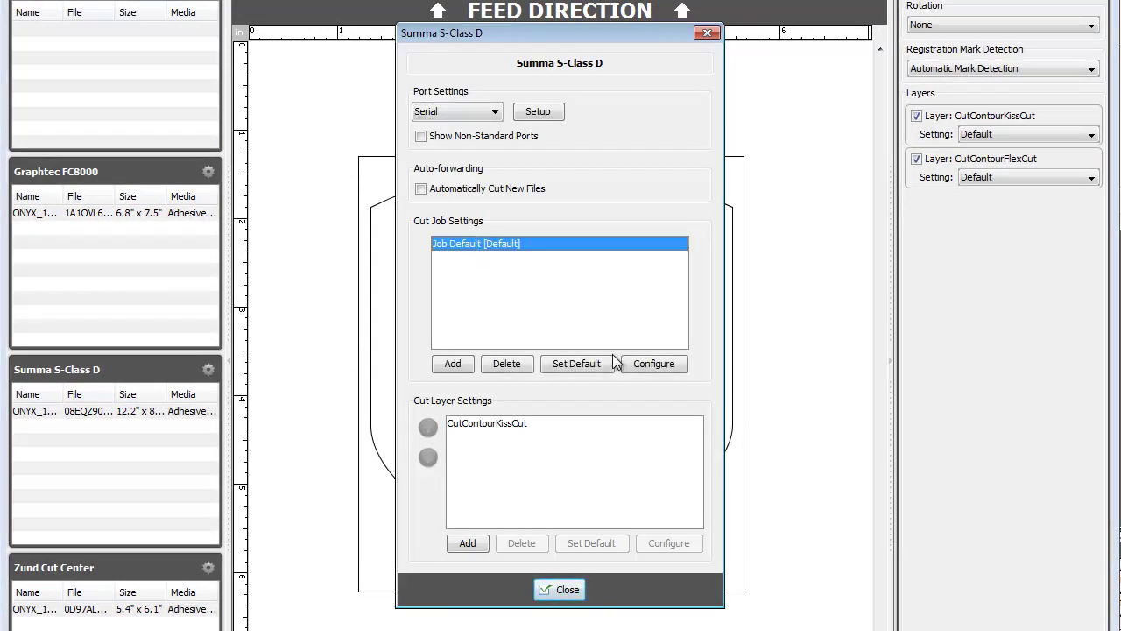
left_click(659, 367)
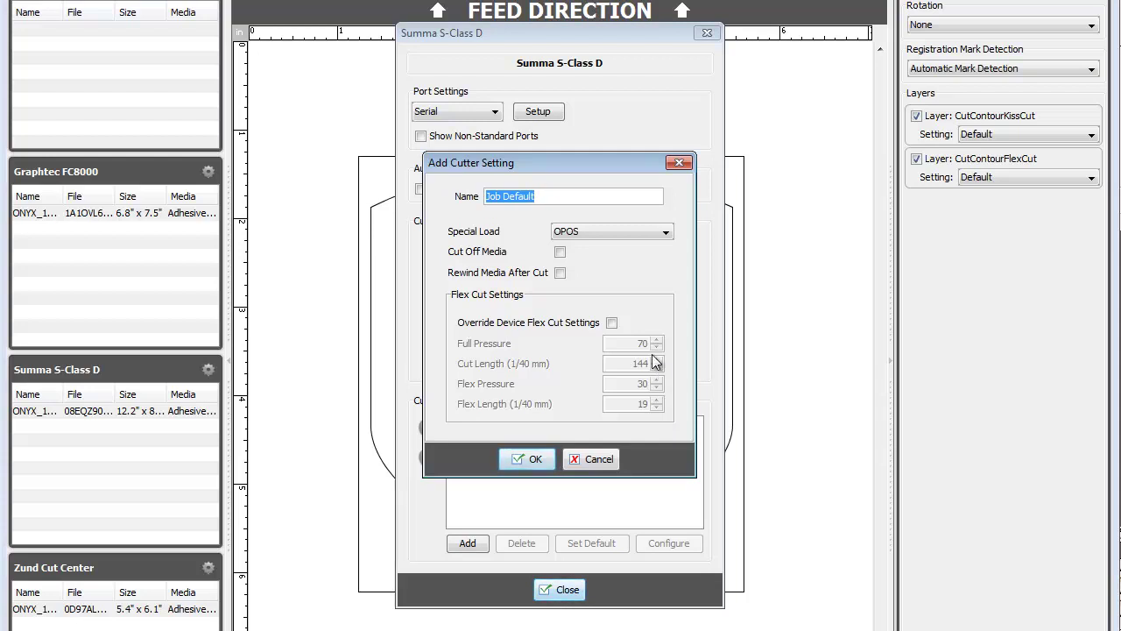
left_click(616, 236)
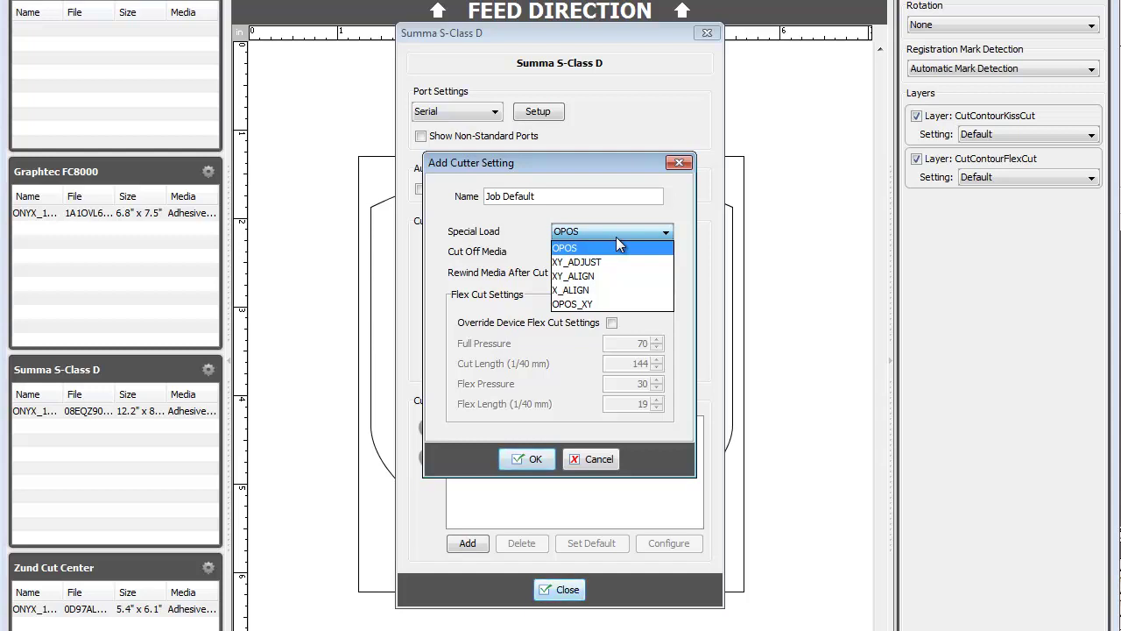
left_click(616, 236)
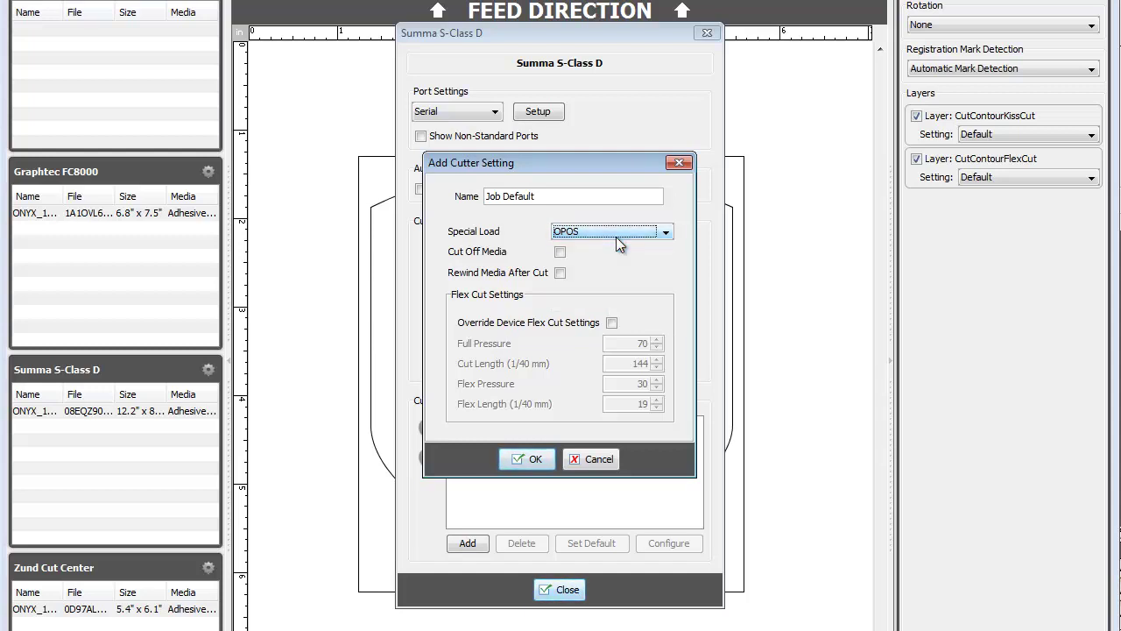
left_click(590, 462)
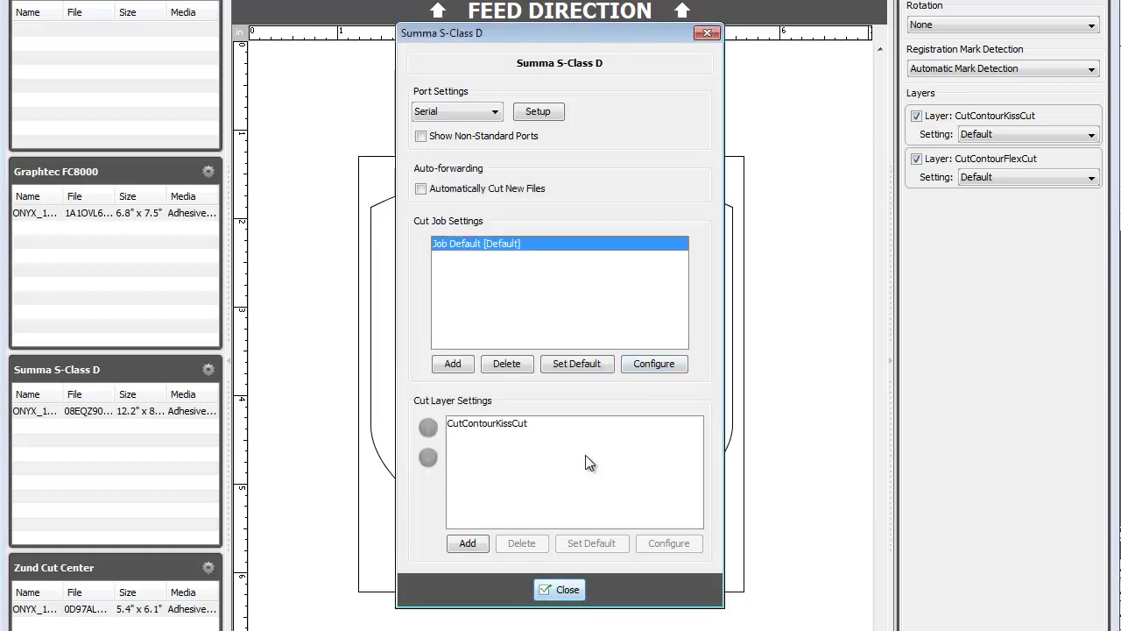
Add a new layer cut setting from CutContourKissCut with knife pressure raised two steps
left_click(484, 424)
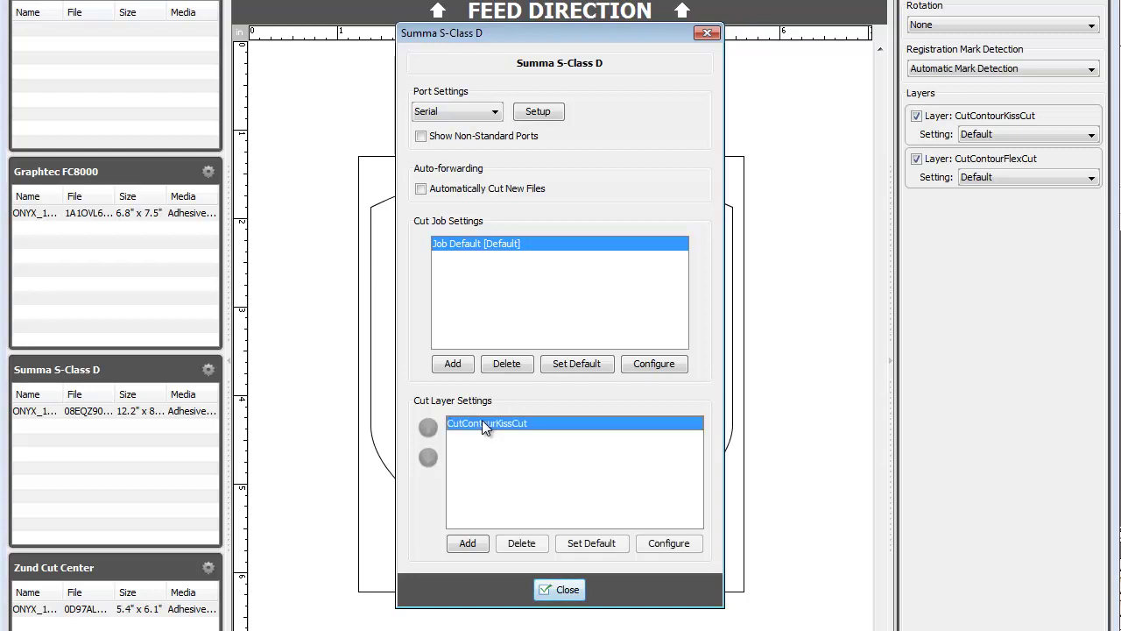
left_click(469, 543)
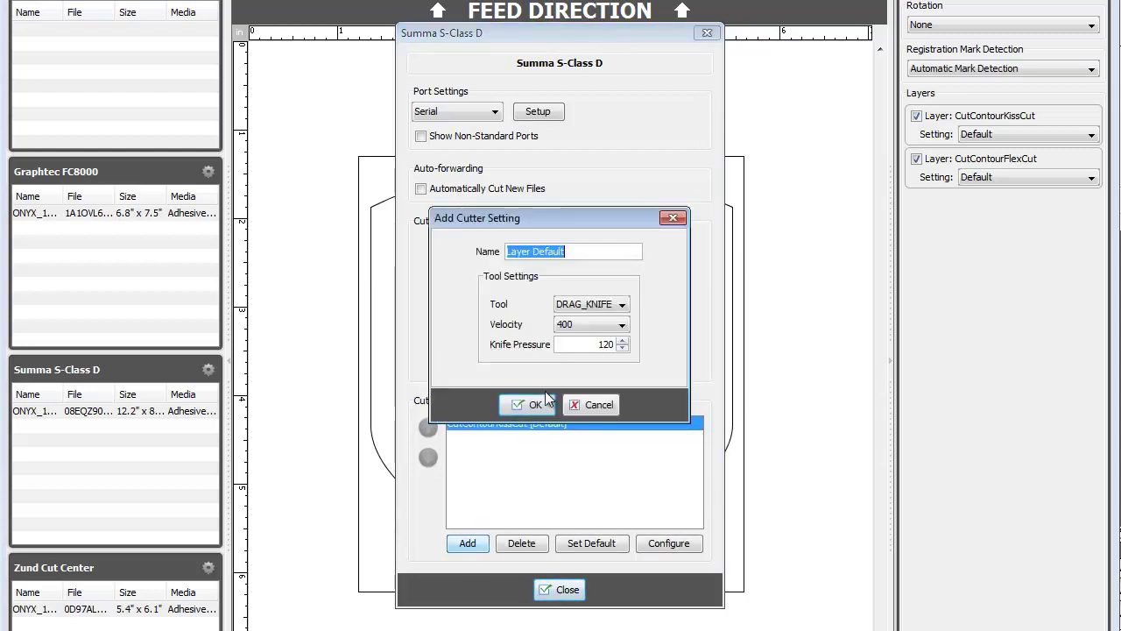
left_click(623, 341)
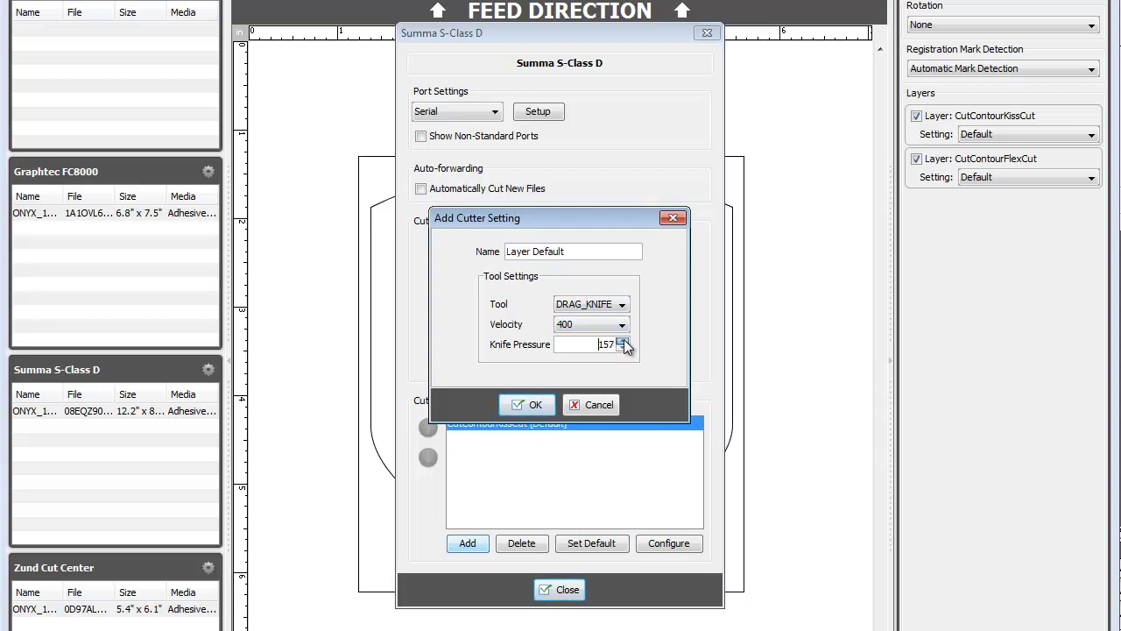
left_click(623, 341)
left_click(578, 327)
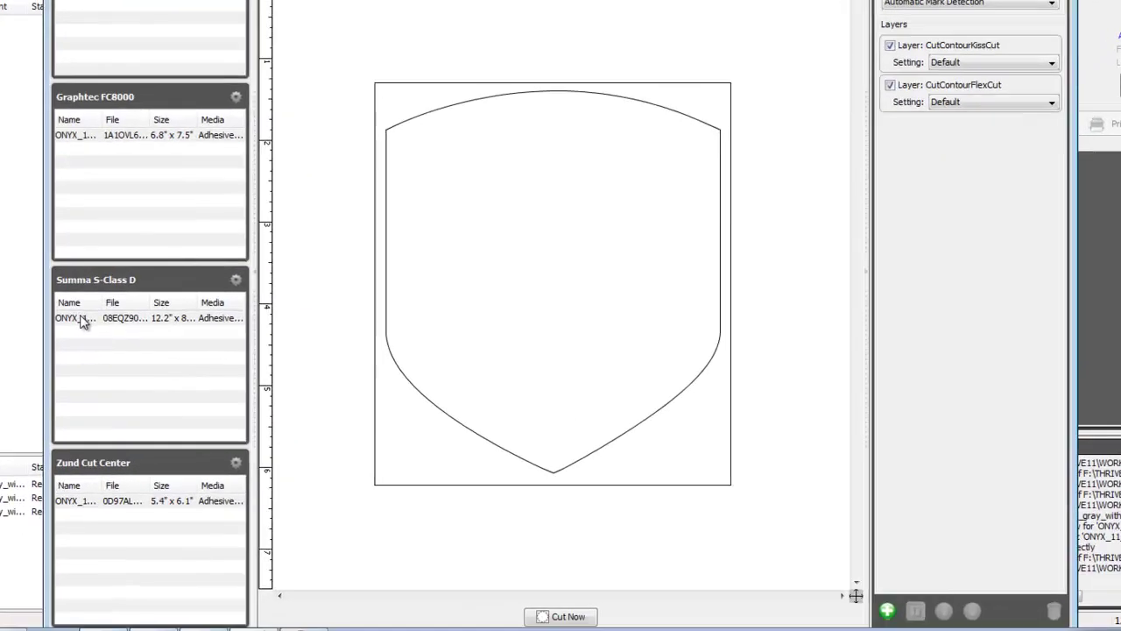
In the Summa S-Class D job, set TileOutline, CutContourFlexCut and TrimBox to CutContourThroughCut
left_click(164, 387)
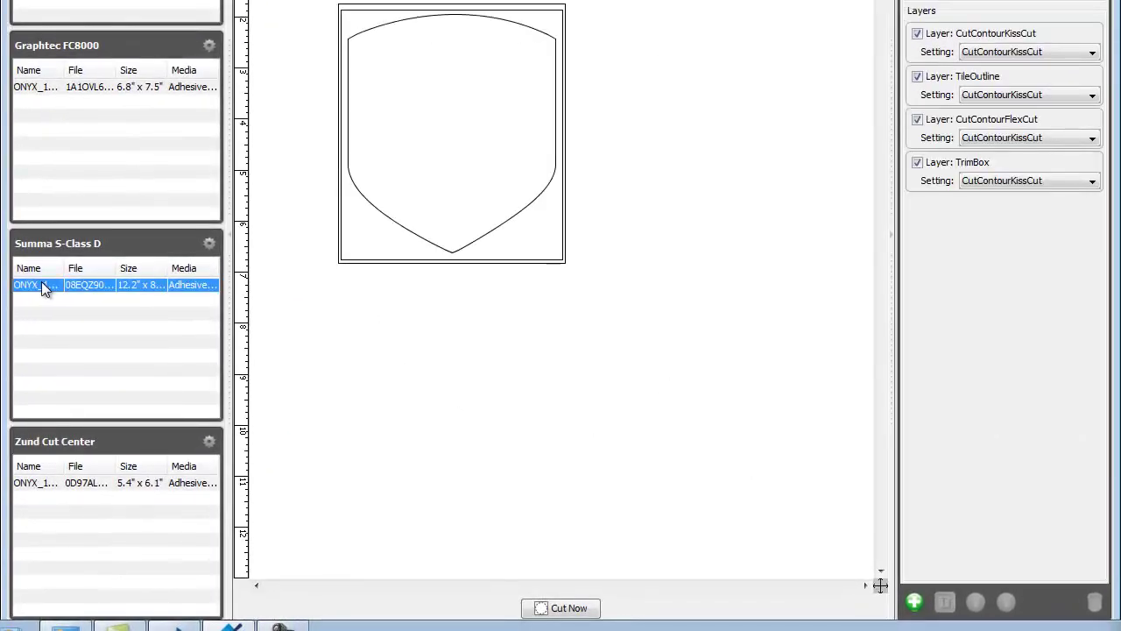
left_click(1053, 93)
left_click(1007, 139)
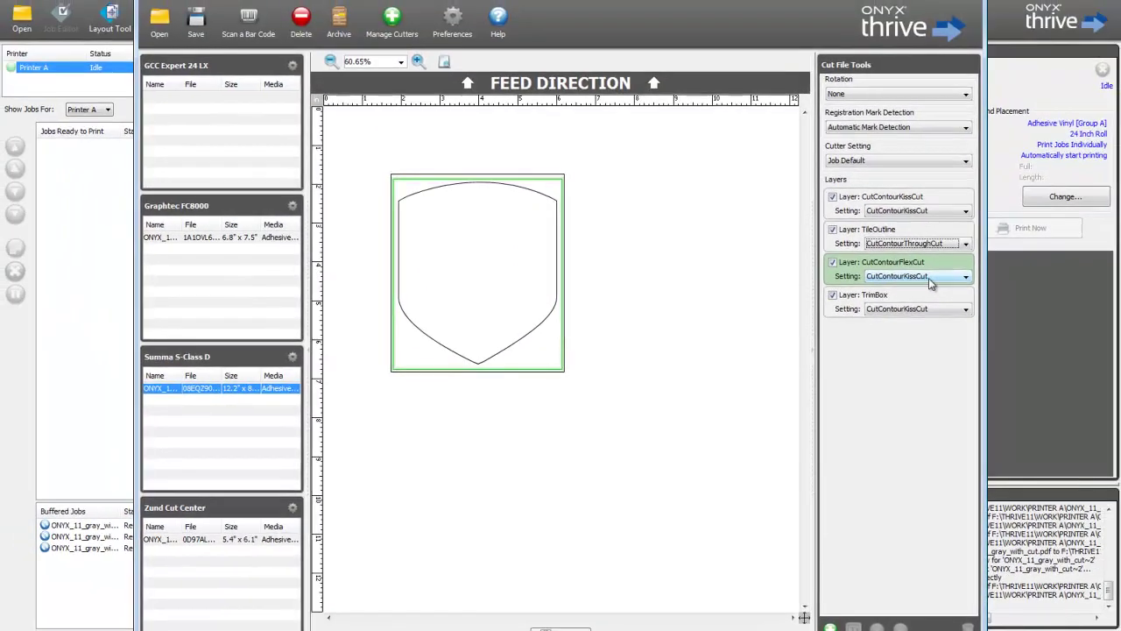
left_click(1051, 138)
left_click(911, 311)
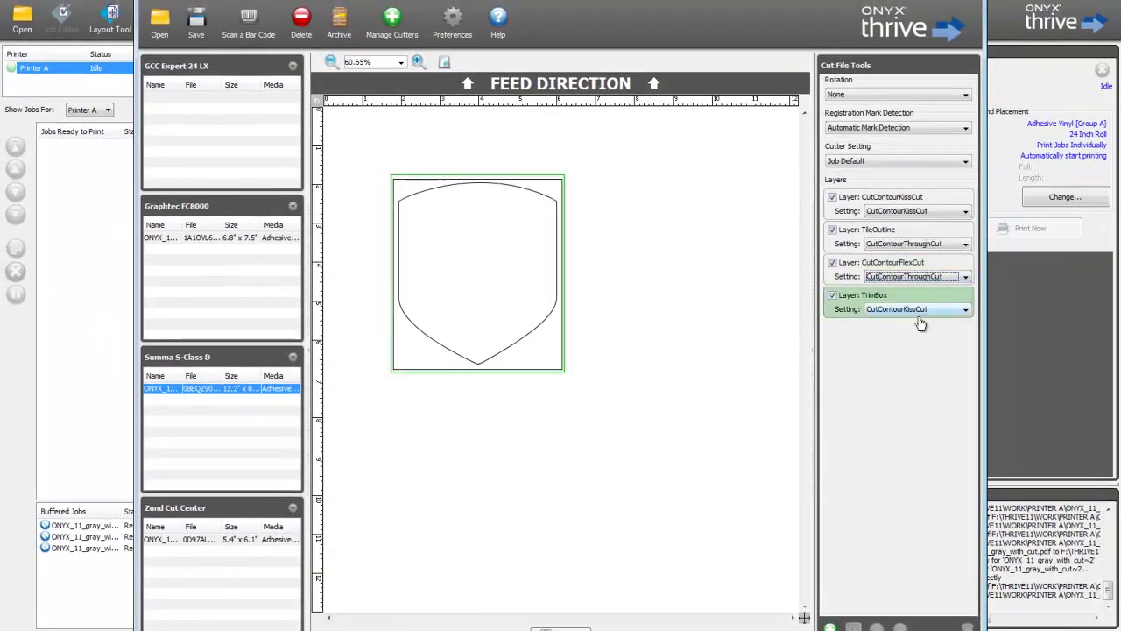
left_click(915, 312)
left_click(912, 346)
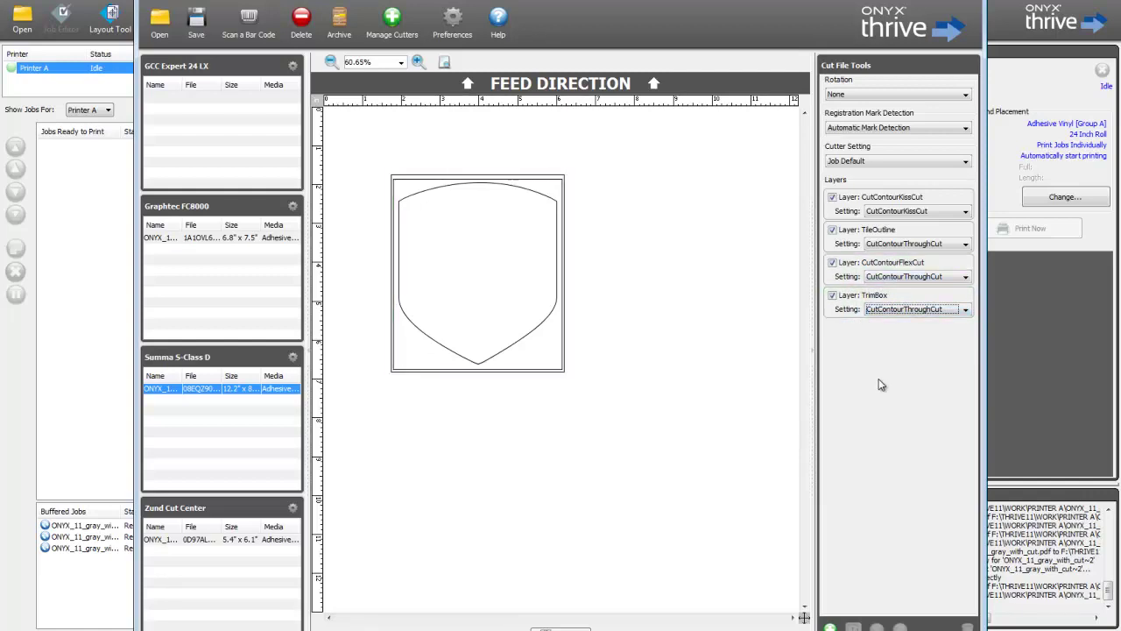
Switch off TrimBox, move CutContourFlexCut up, and delete the TileOutline layer
left_click(833, 296)
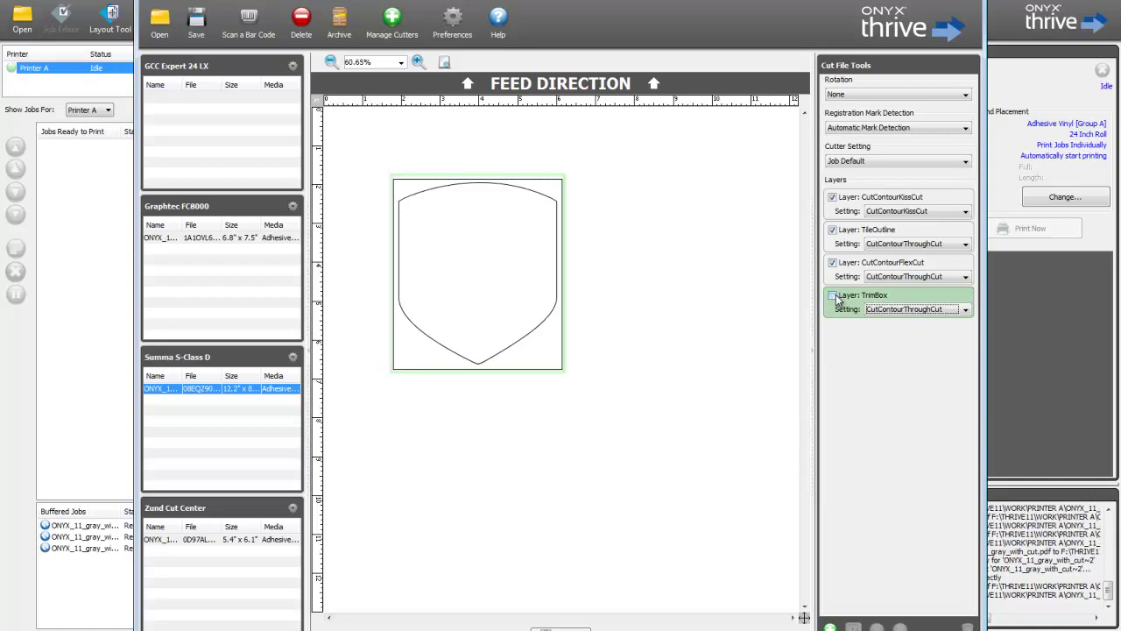
left_click(846, 263)
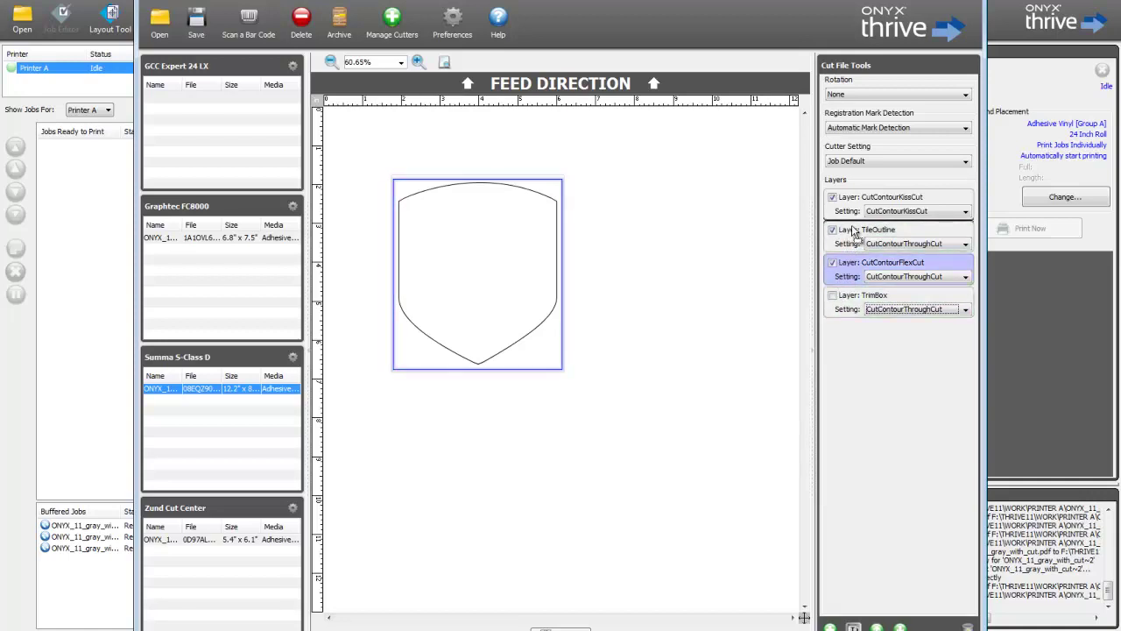
left_click_drag(854, 232, 854, 232)
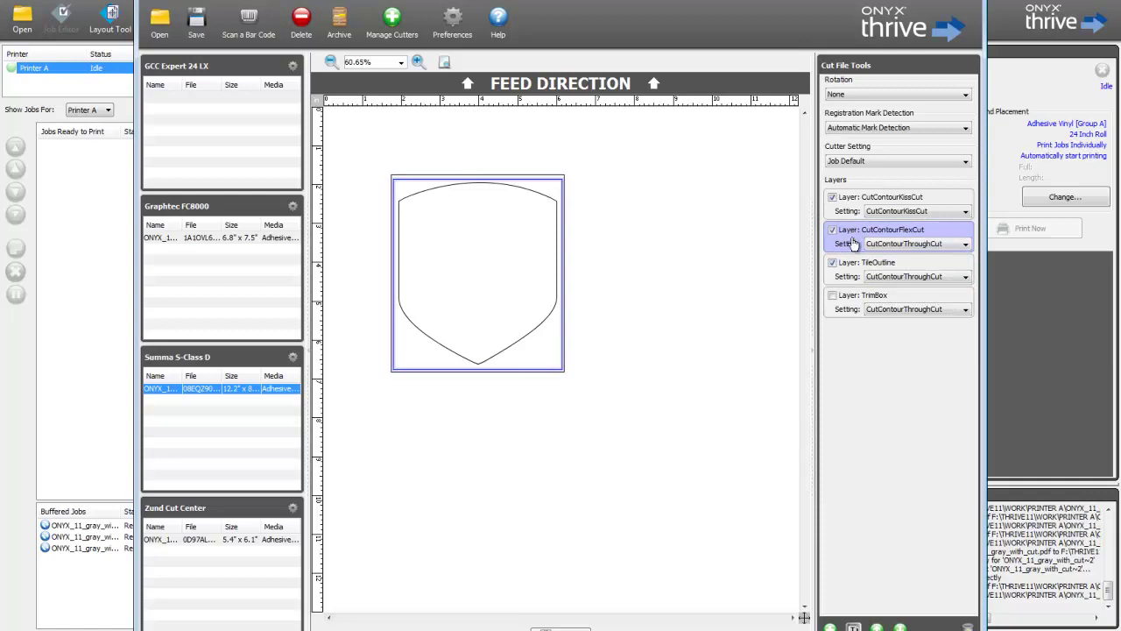
left_click(854, 275)
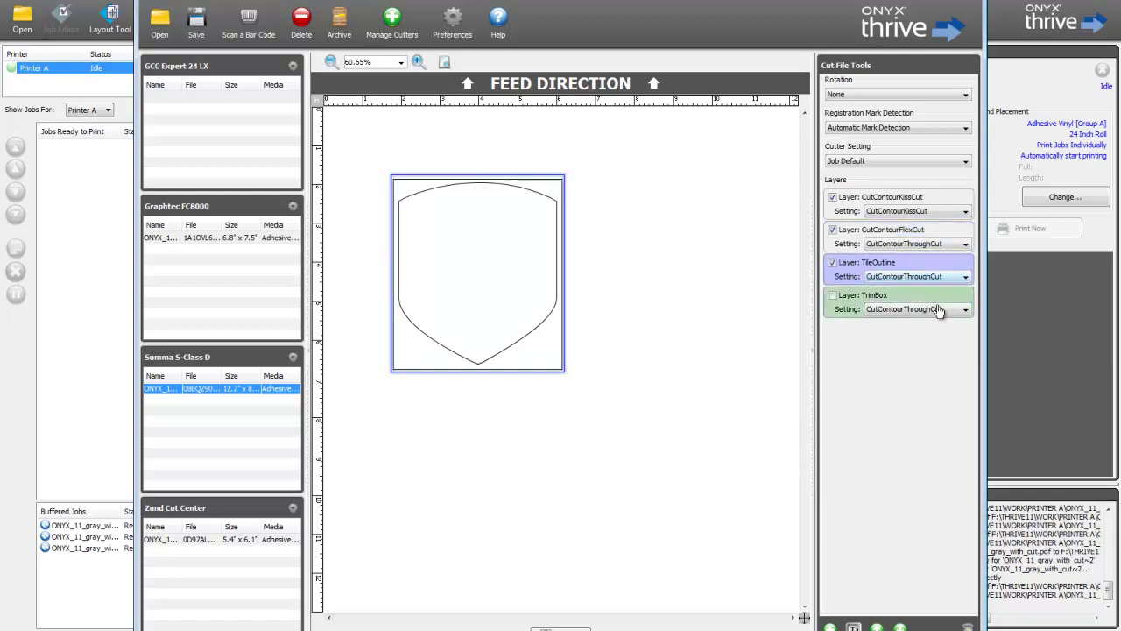
key("Delete")
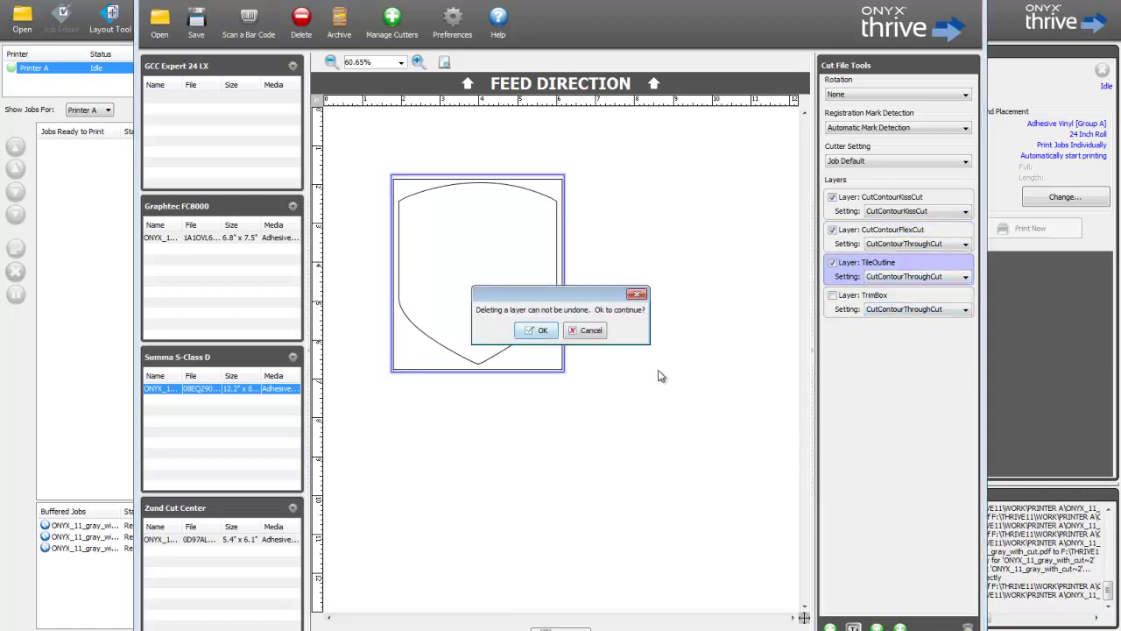
left_click(530, 327)
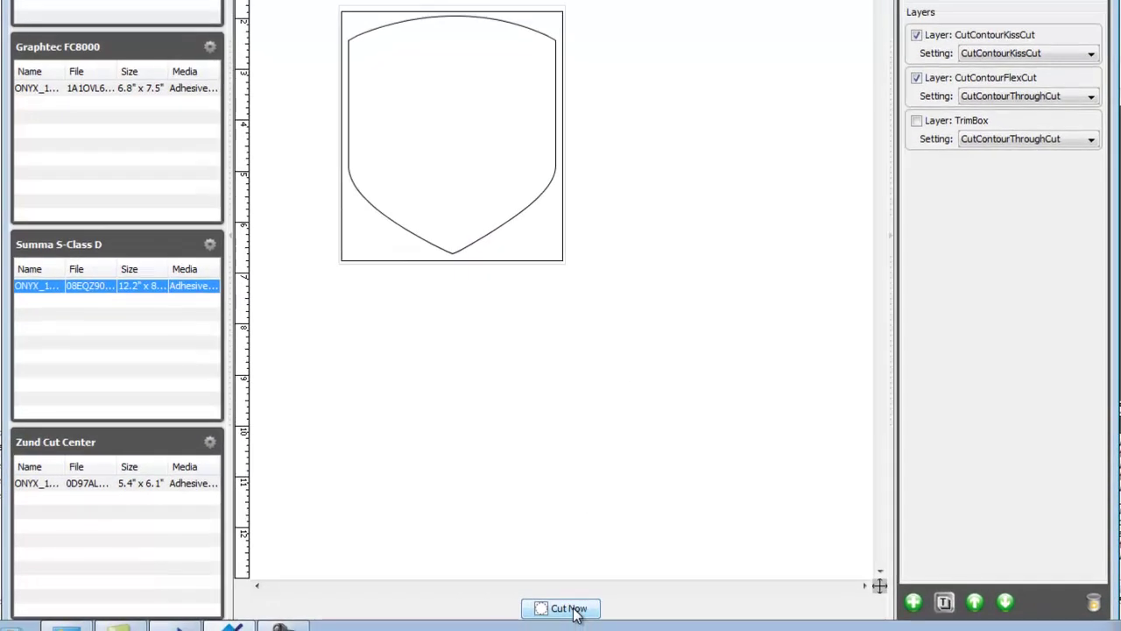
Start cutting the shield job on the Summa S-Class D with Cut Now
left_click(560, 630)
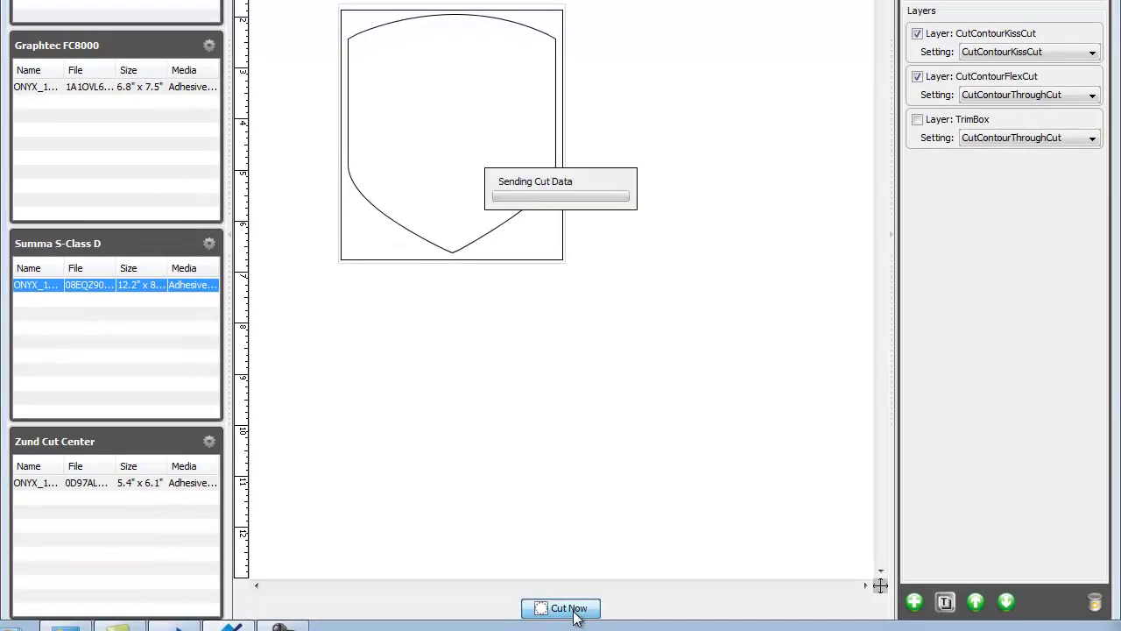